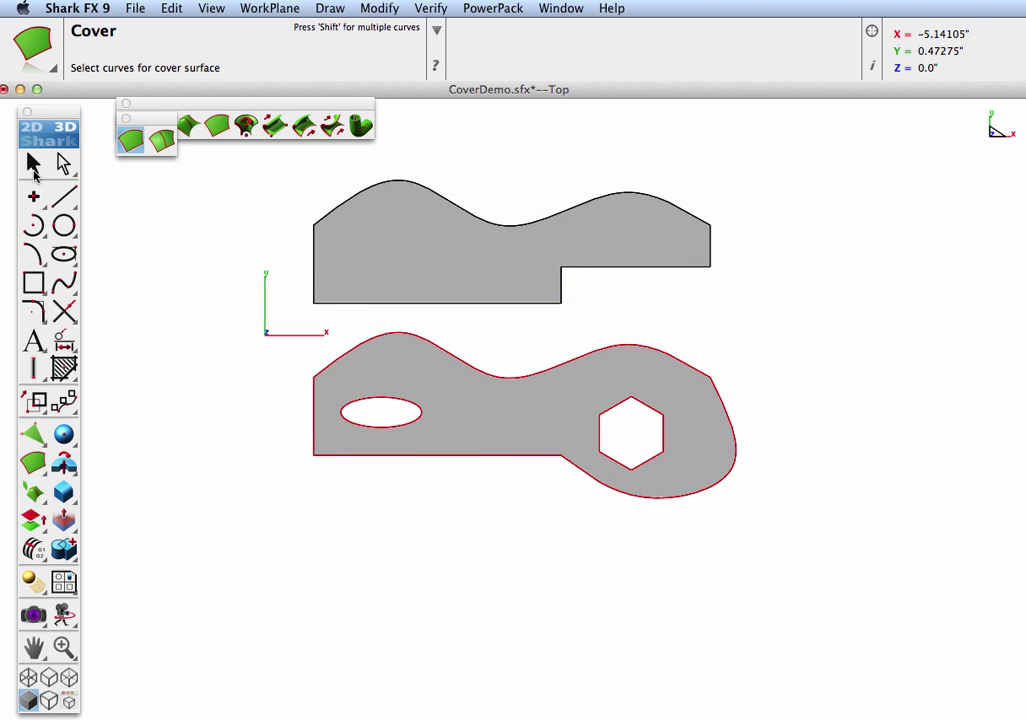
Step: Select the lower cover shape's left edge points and move them outward along the X axis to lengthen the shape
left_click(33, 167)
left_click_drag(273, 347, 347, 484)
left_click_drag(413, 415, 367, 415)
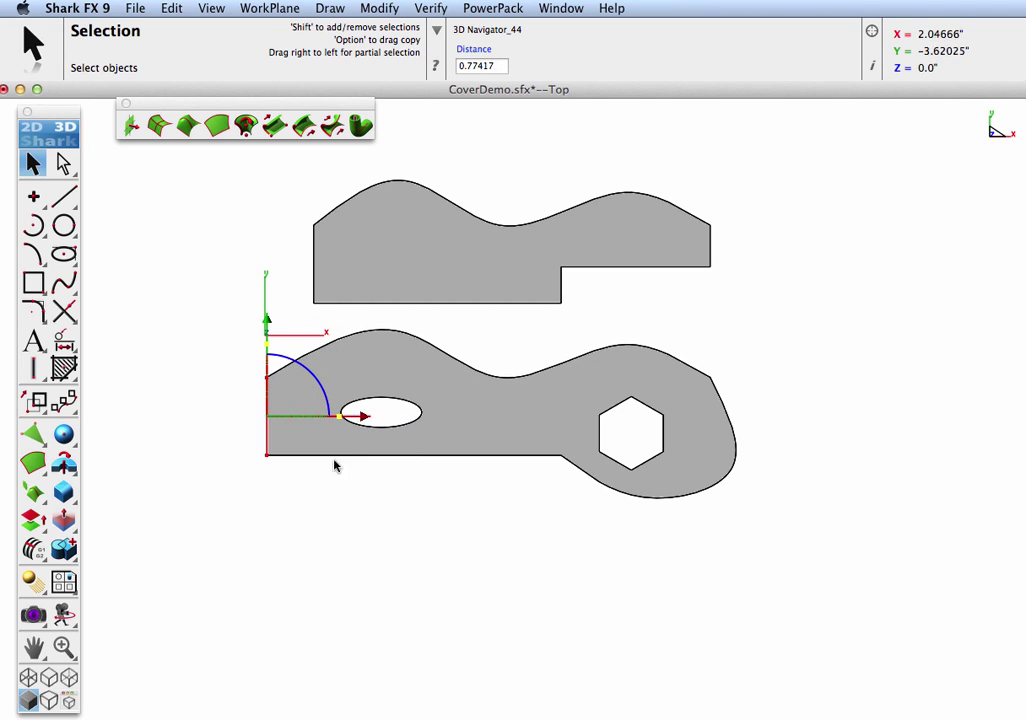
left_click(364, 491)
Step: Move the lower cover shape's straight bottom edge about 0.99 inches downward along the Y axis
left_click_drag(237, 449, 578, 470)
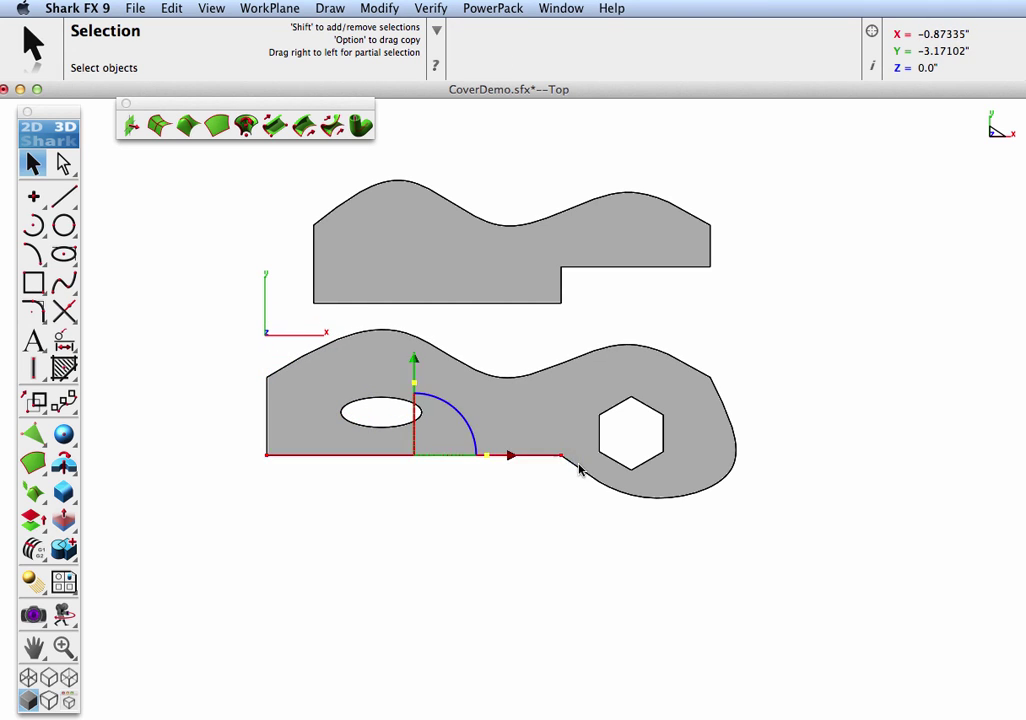
left_click_drag(410, 360, 410, 392)
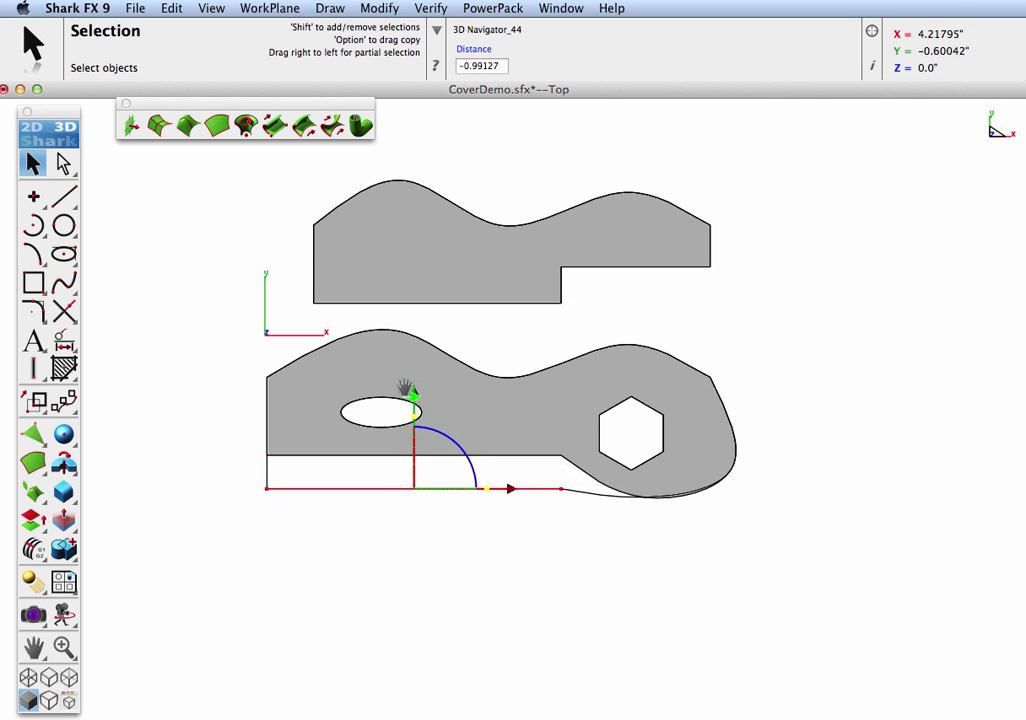
left_click(449, 510)
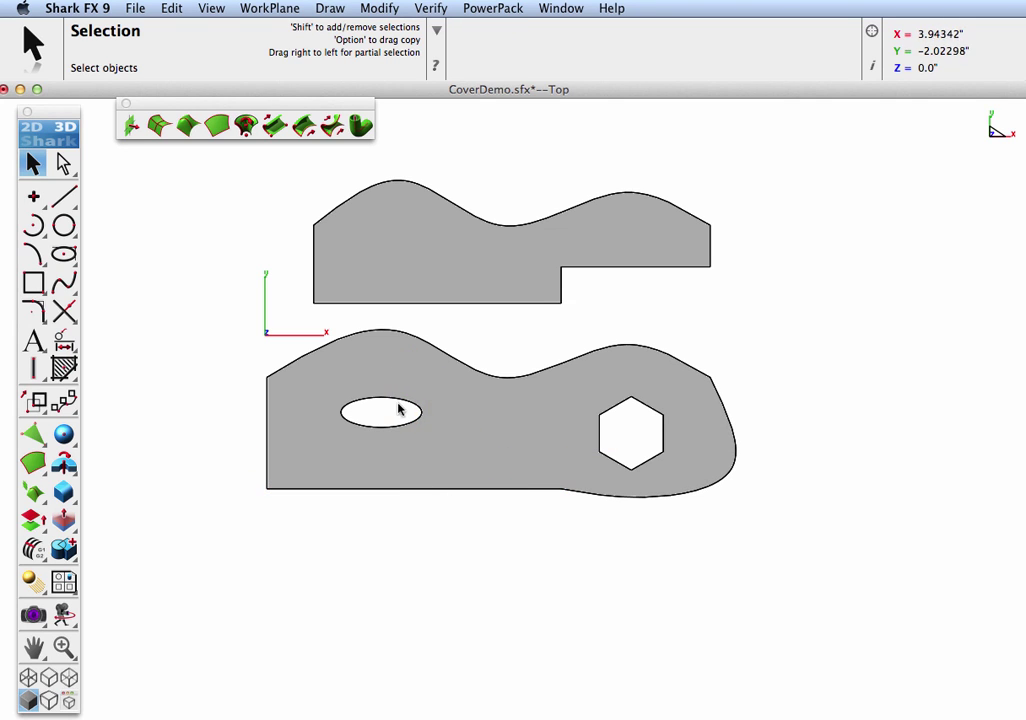
Step: Move the elliptical hole in the lower cover shape along the X axis toward the hexagonal hole
left_click(398, 408)
left_click(438, 414)
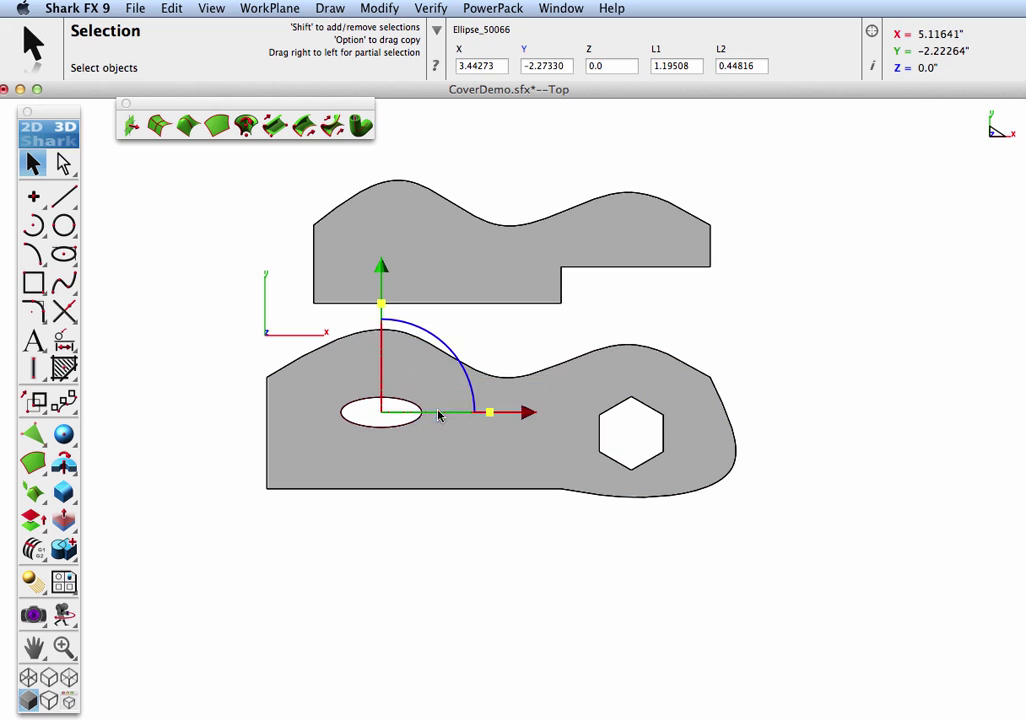
left_click_drag(535, 411, 566, 416)
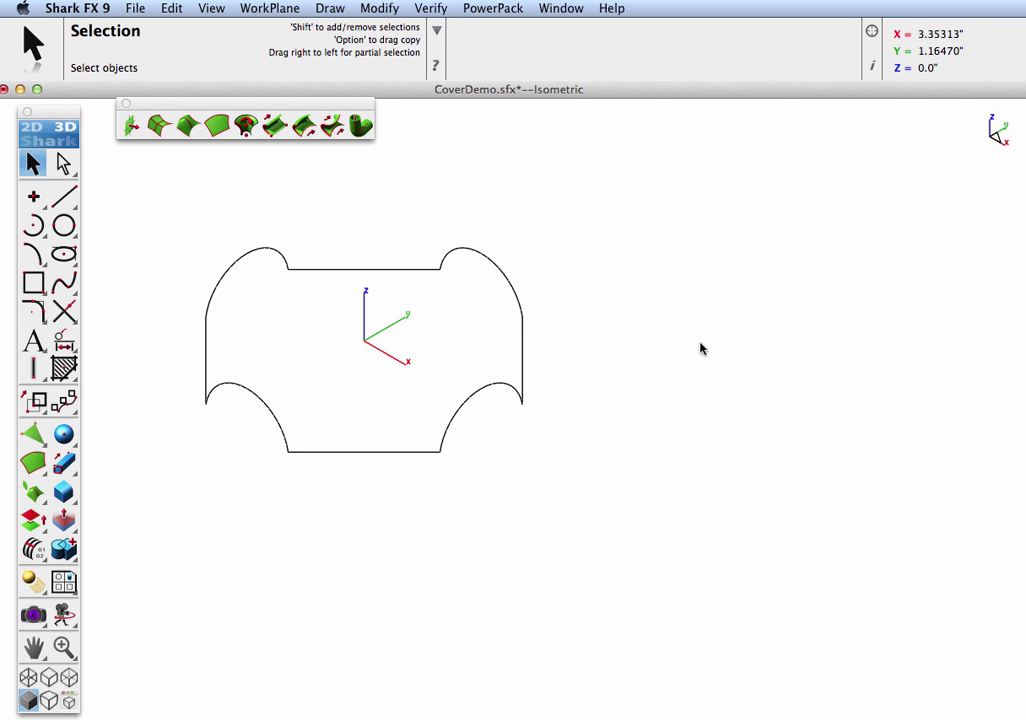
Step: Create a Cover surface from the closed loop of four straight lines and four arcs
key("super+f")
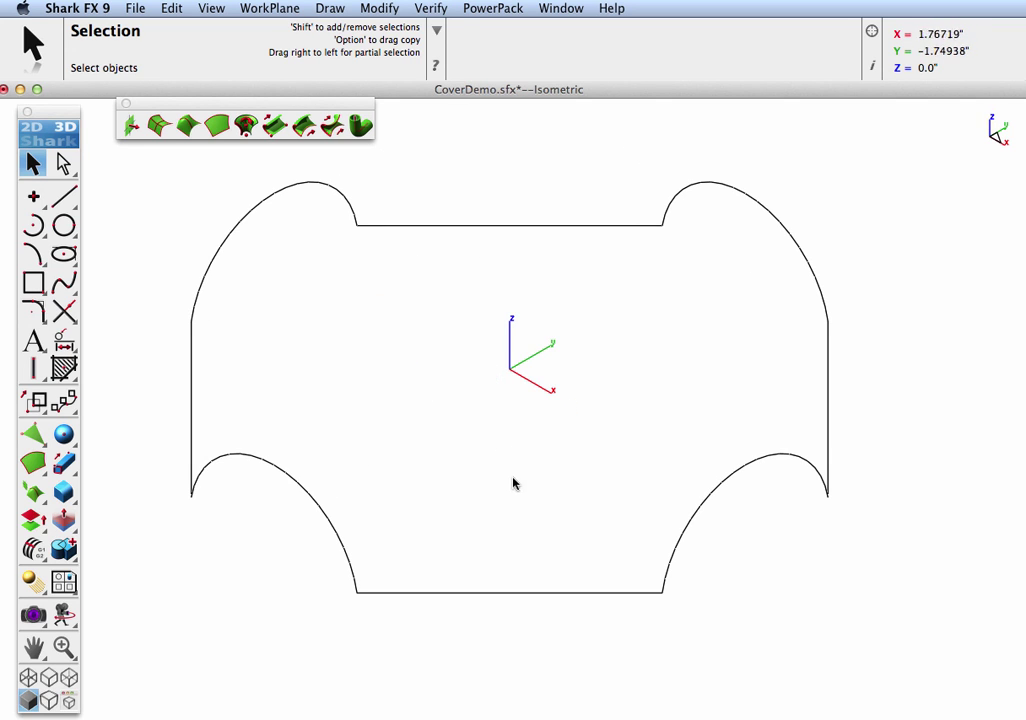
middle_click_drag(513, 484, 497, 461)
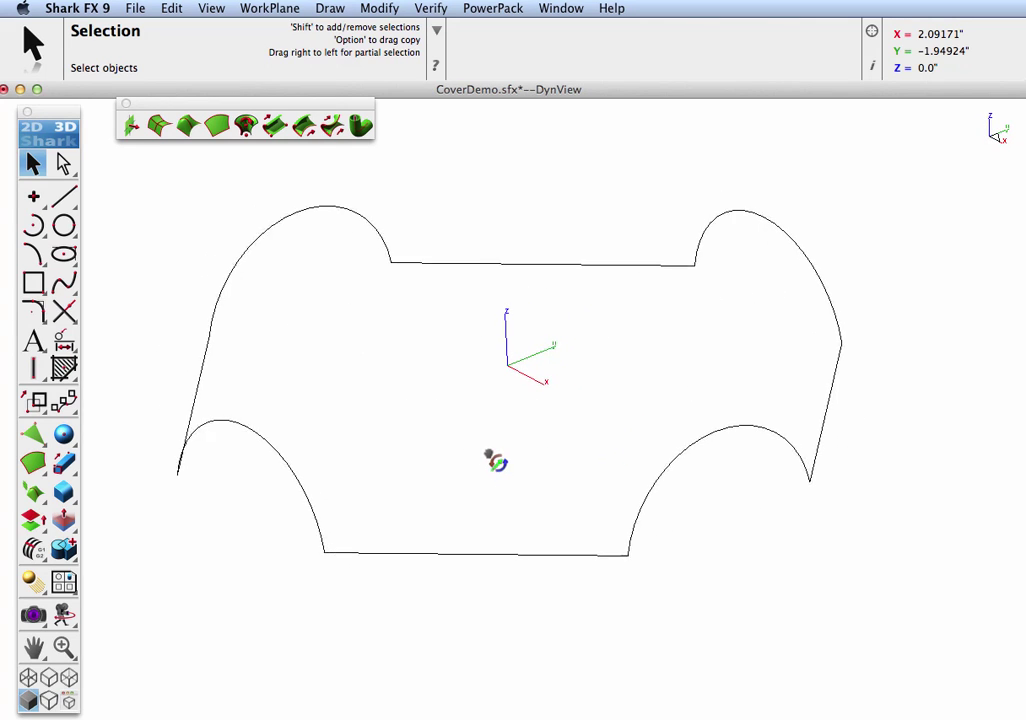
left_click(216, 124)
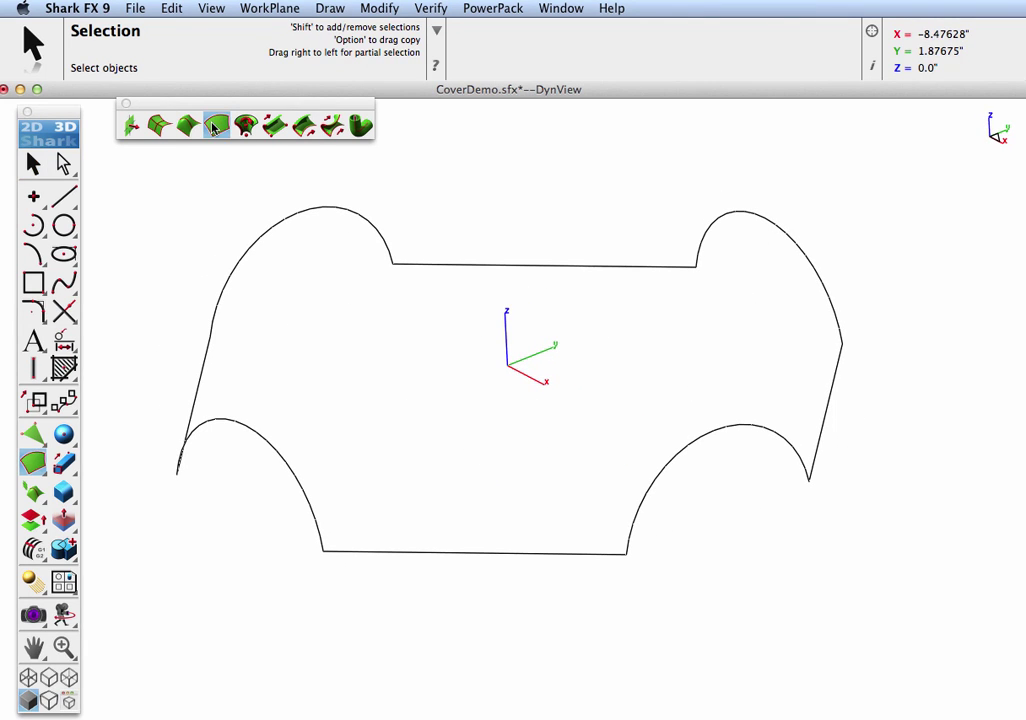
left_click(470, 265)
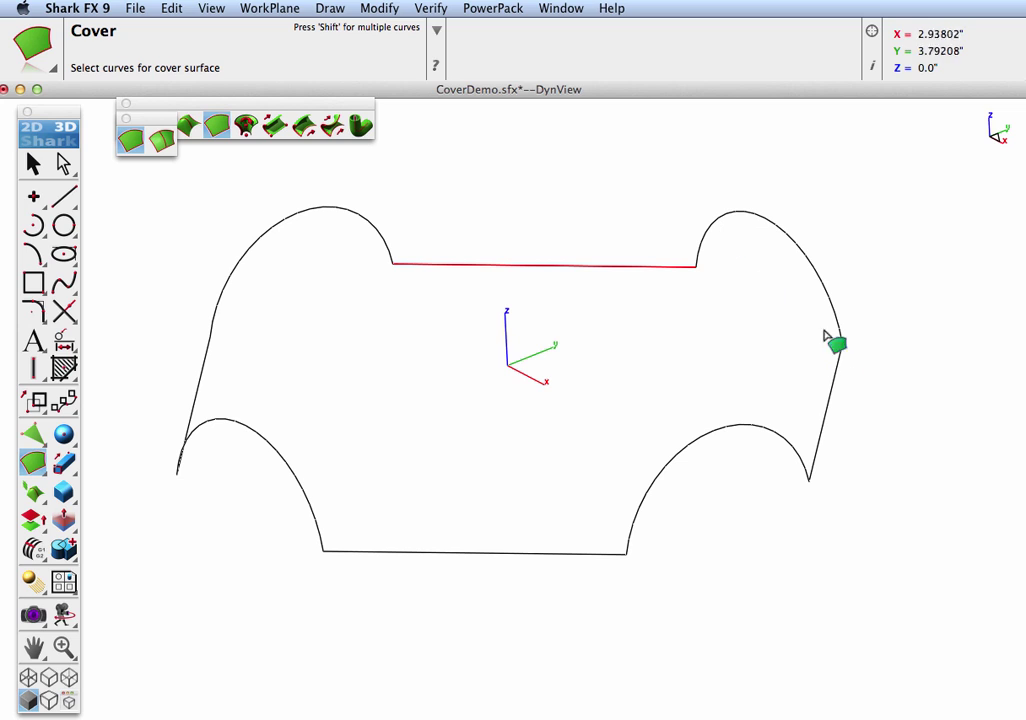
left_click(812, 266)
left_click(830, 396)
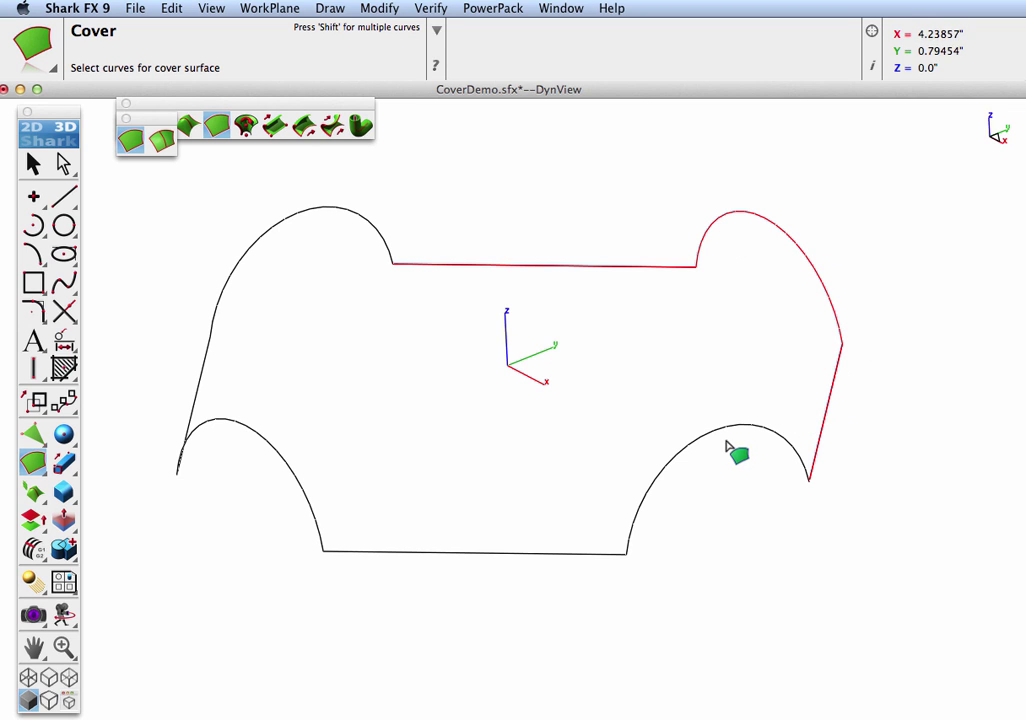
left_click(712, 437)
left_click(525, 553)
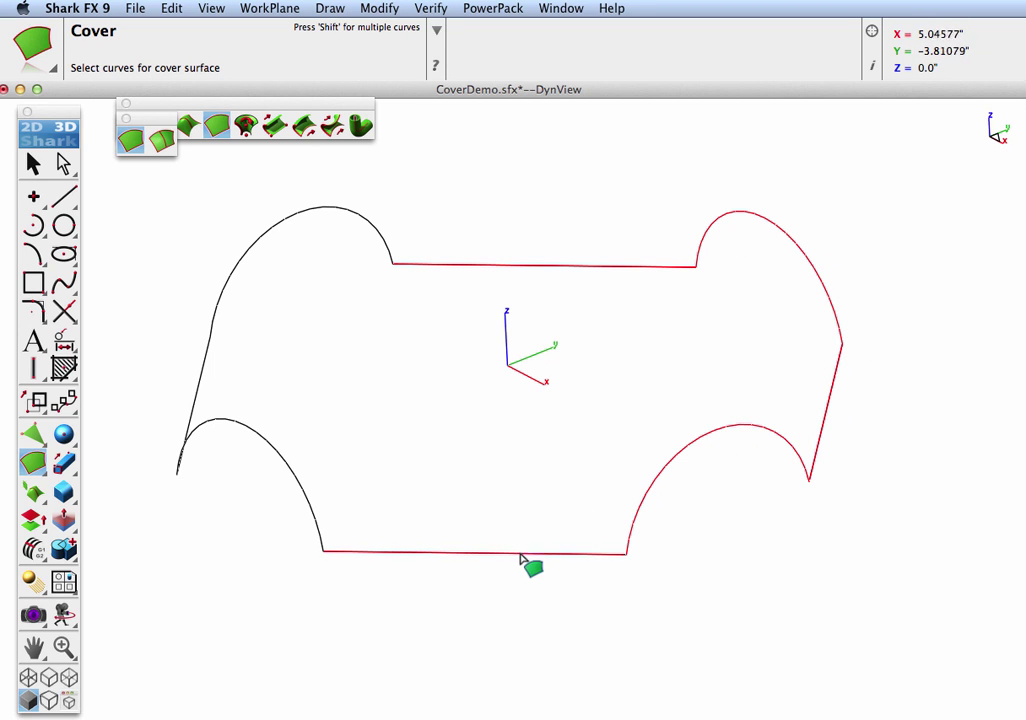
left_click(255, 447)
left_click(199, 379)
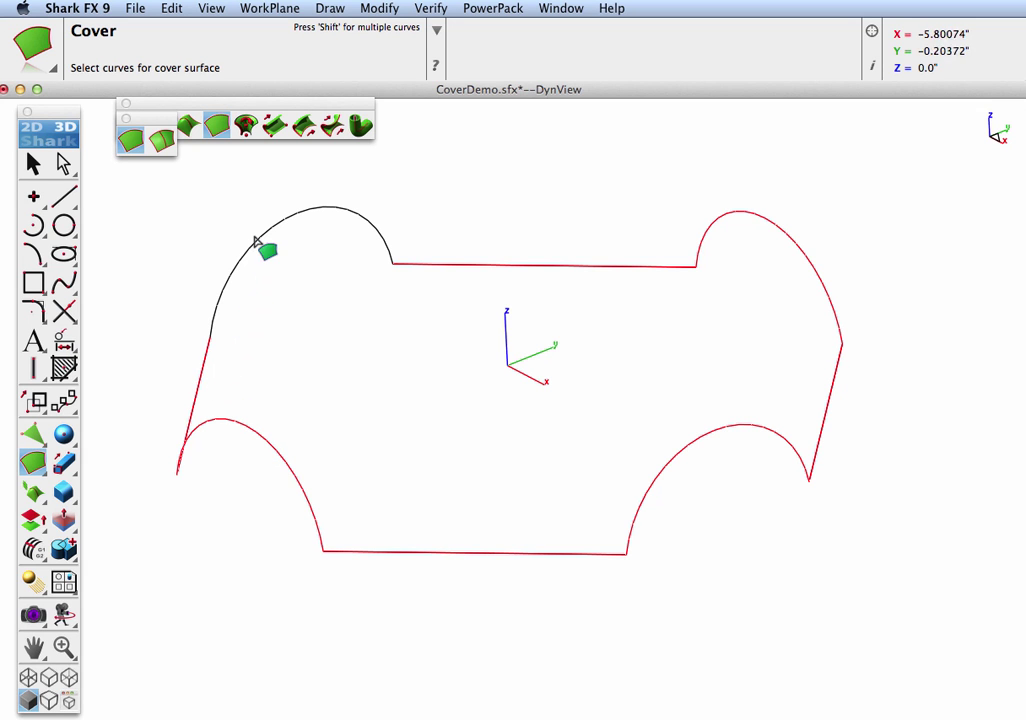
left_click(263, 237)
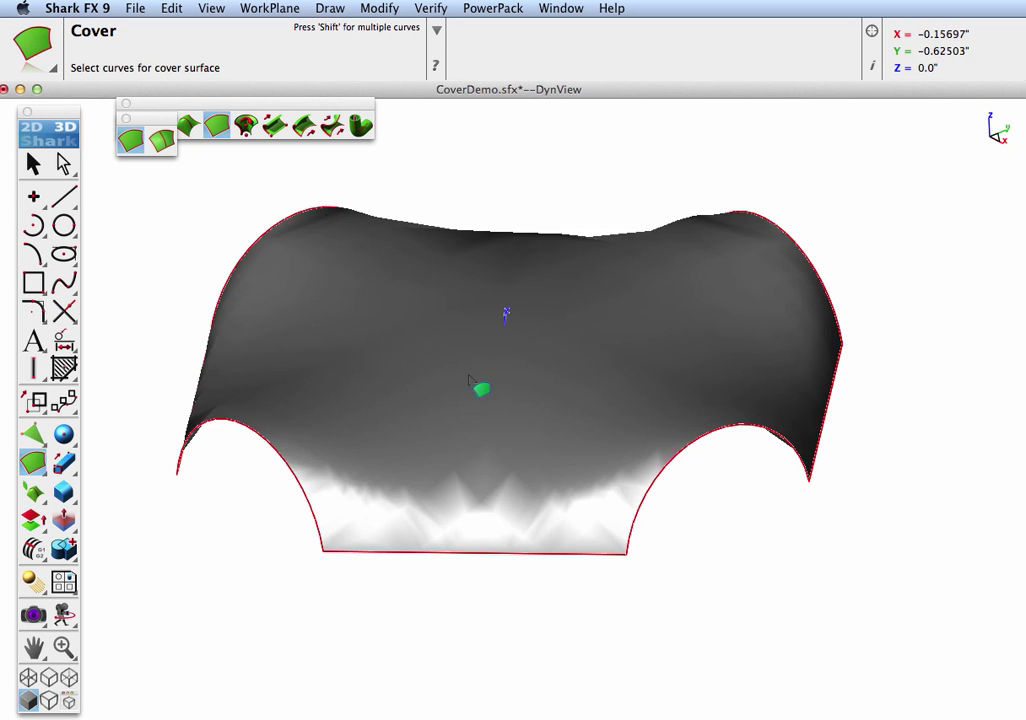
Step: Set the cover surface's display resolution to Super Fine
mouse_move(483, 389)
middle_mouse_down()
mouse_move(600, 337)
mouse_move(557, 431)
mouse_move(499, 401)
middle_mouse_up()
right_click(495, 392)
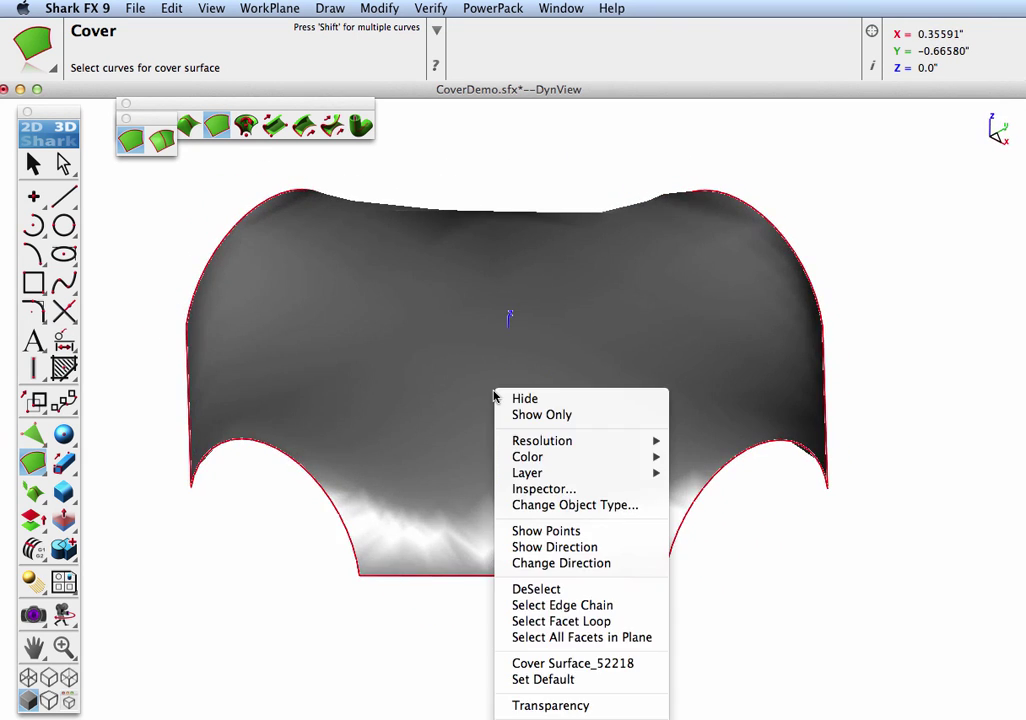
mouse_move(556, 450)
left_click(725, 438)
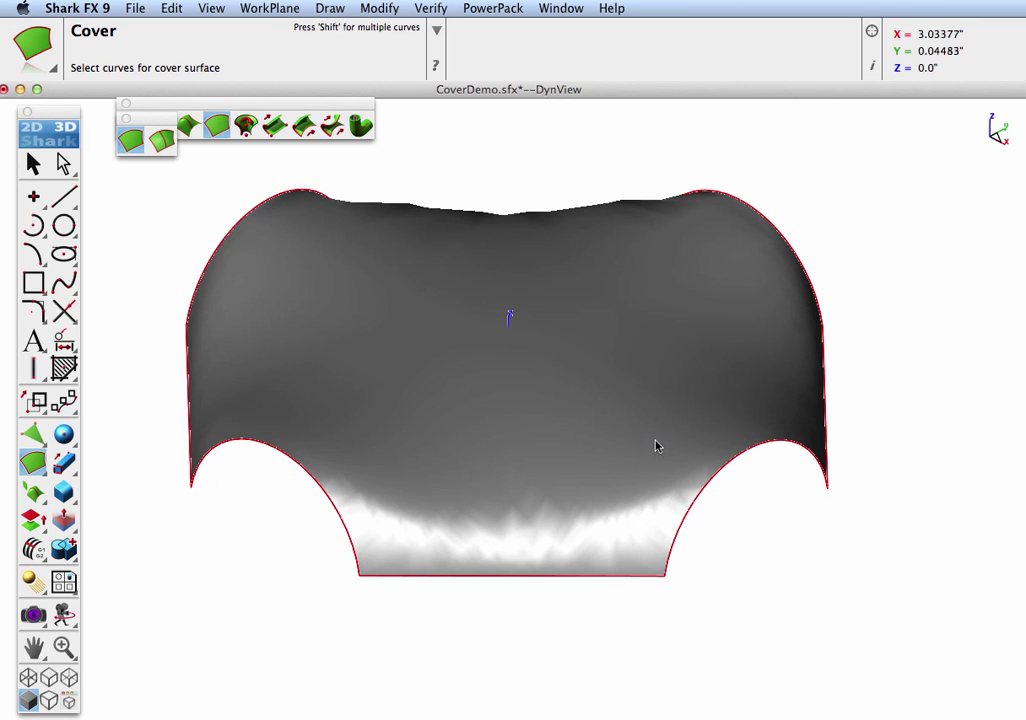
Step: Set the cover surface's iso lines to 10 in U and 10 in V with Force U = V enabled
left_click(33, 163)
left_click(316, 286)
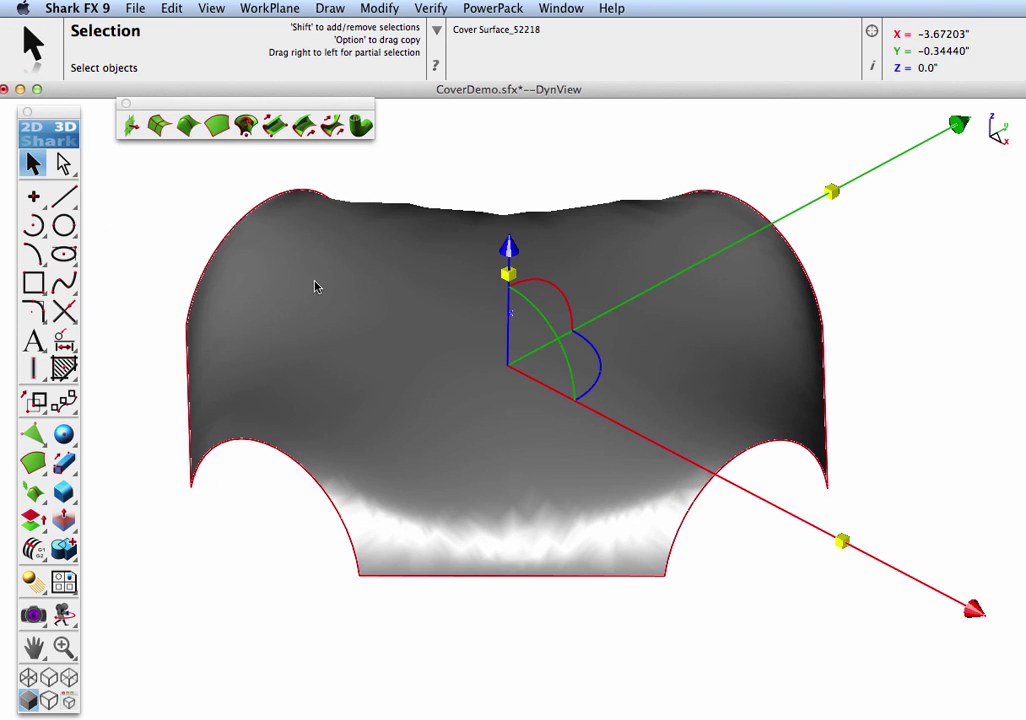
left_click(171, 8)
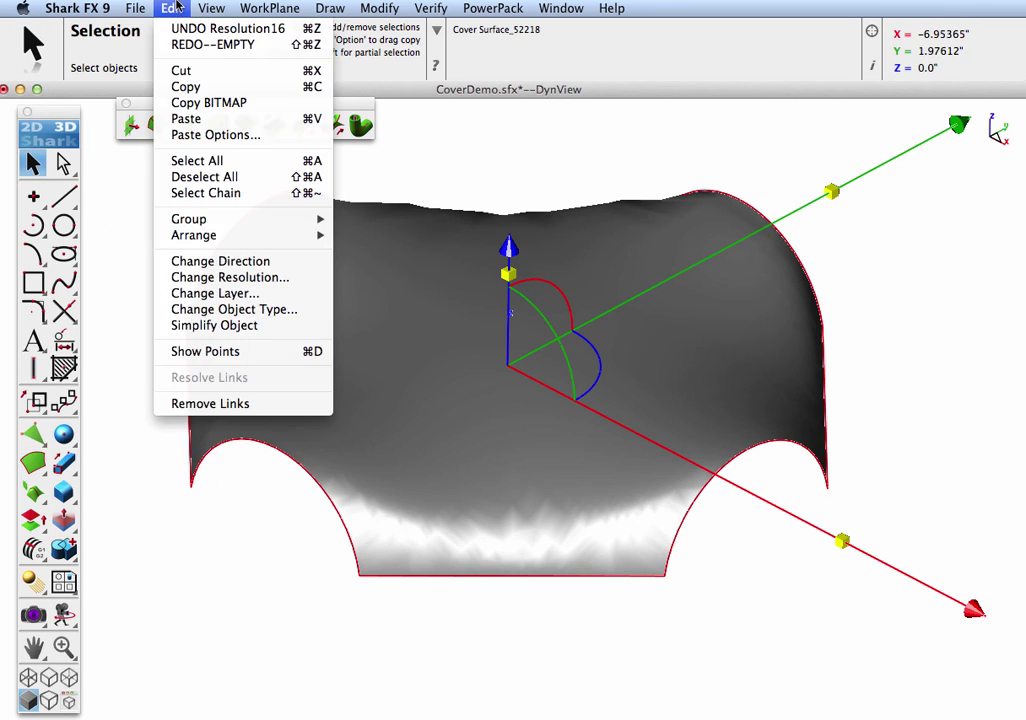
left_click(255, 288)
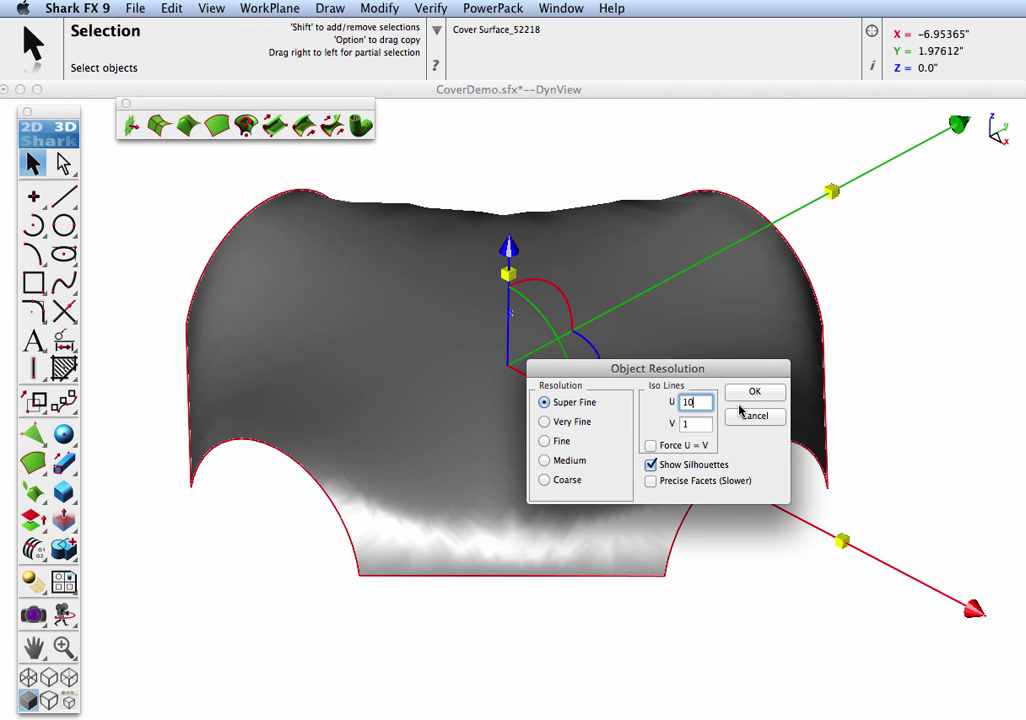
left_click(700, 422)
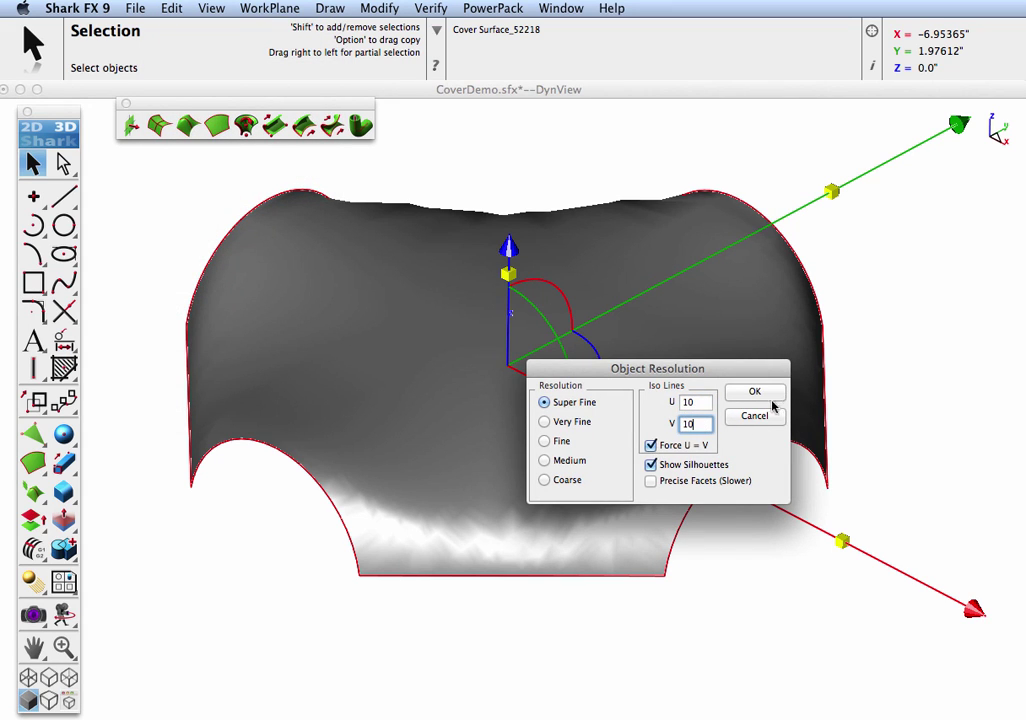
left_click(758, 392)
middle_click_drag(669, 390, 690, 368)
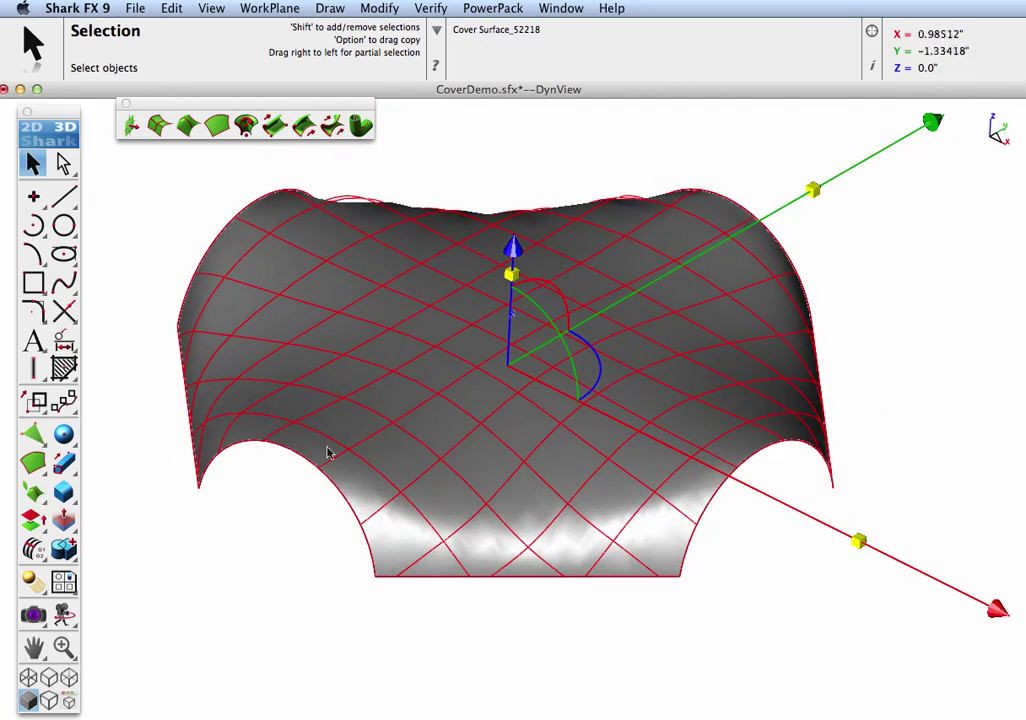
Step: Thicken the cover surface into a solid with the Thicken Solid tool at a thickness of 0.39370
left_click(65, 526)
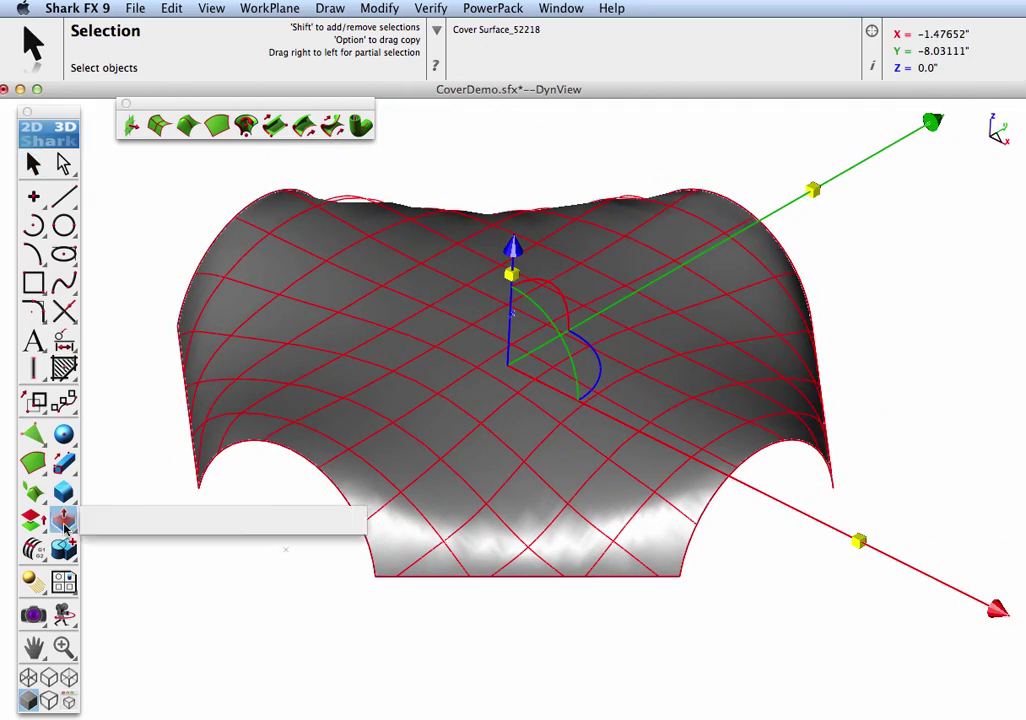
left_click_drag(65, 547, 263, 555)
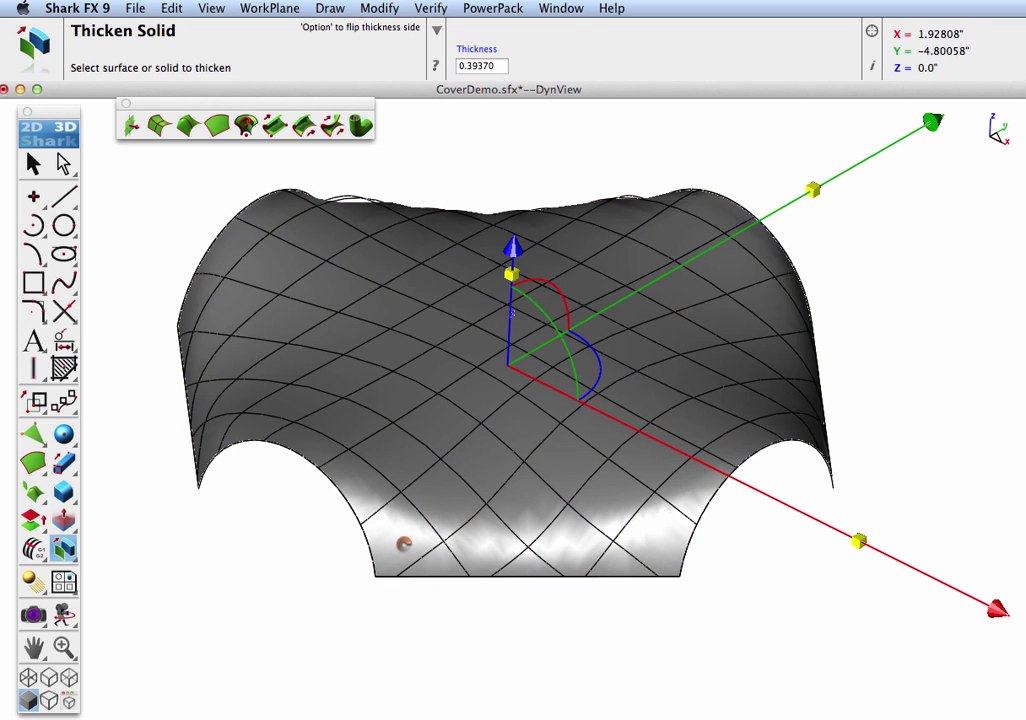
left_click(403, 543)
mouse_move(382, 545)
middle_mouse_down()
mouse_move(465, 465)
mouse_move(580, 470)
mouse_move(657, 490)
mouse_move(586, 524)
mouse_move(453, 538)
mouse_move(355, 531)
mouse_move(383, 548)
middle_mouse_up()
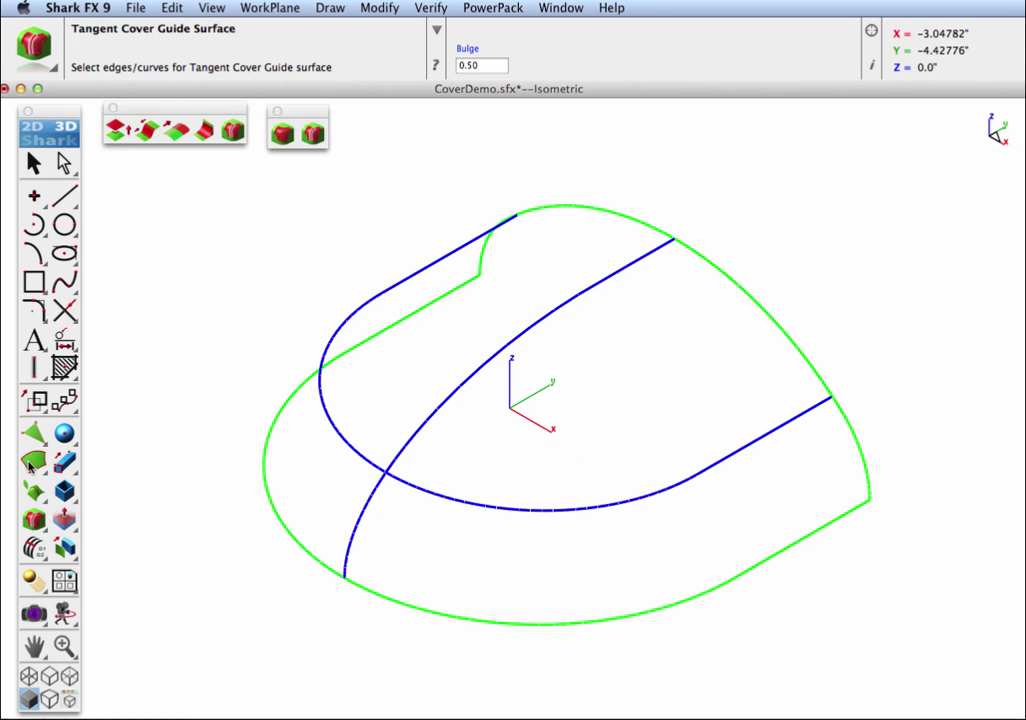
Step: Choose all the connected green curves as the boundary for a Guide Cover Surface
left_click_drag(28, 466, 364, 129)
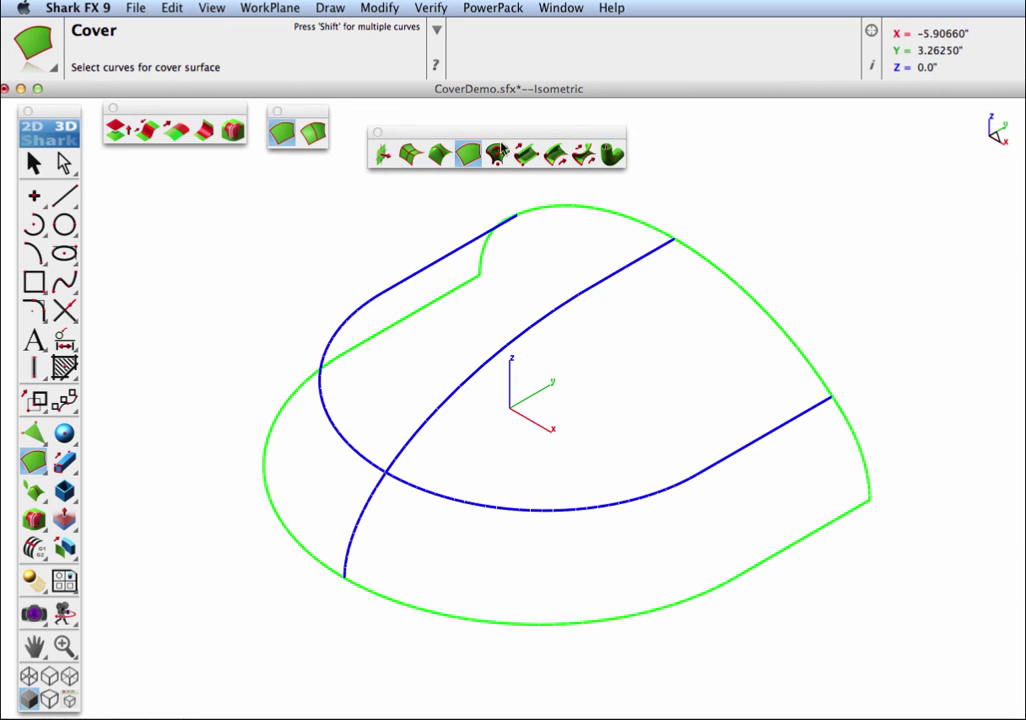
left_click(321, 137)
middle_click_drag(503, 265, 508, 322)
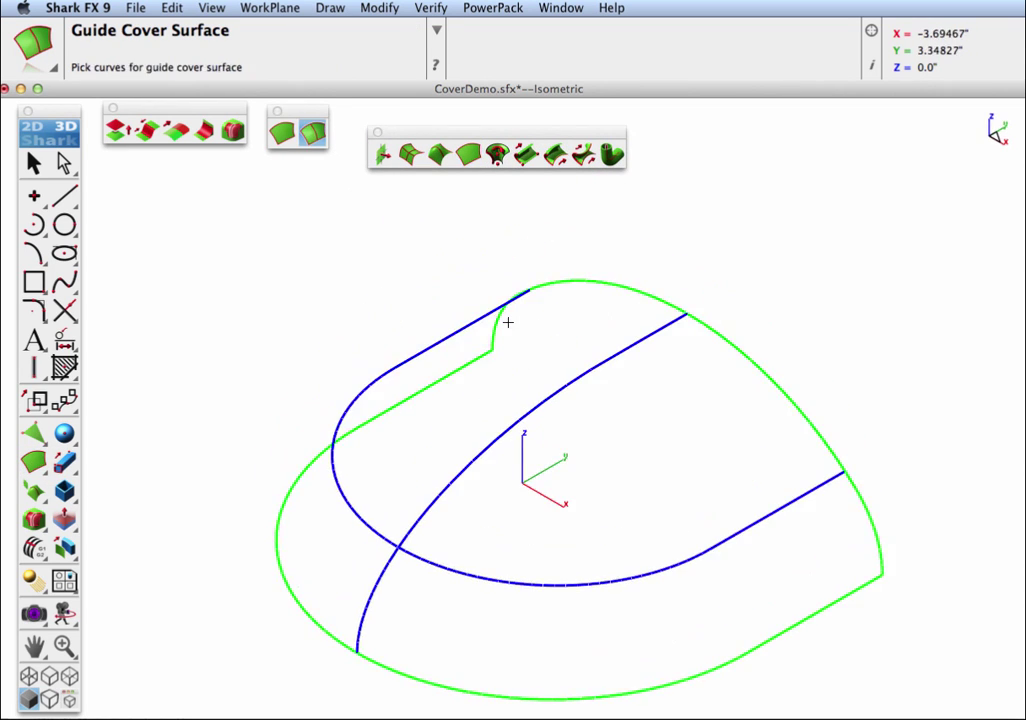
left_click(456, 368)
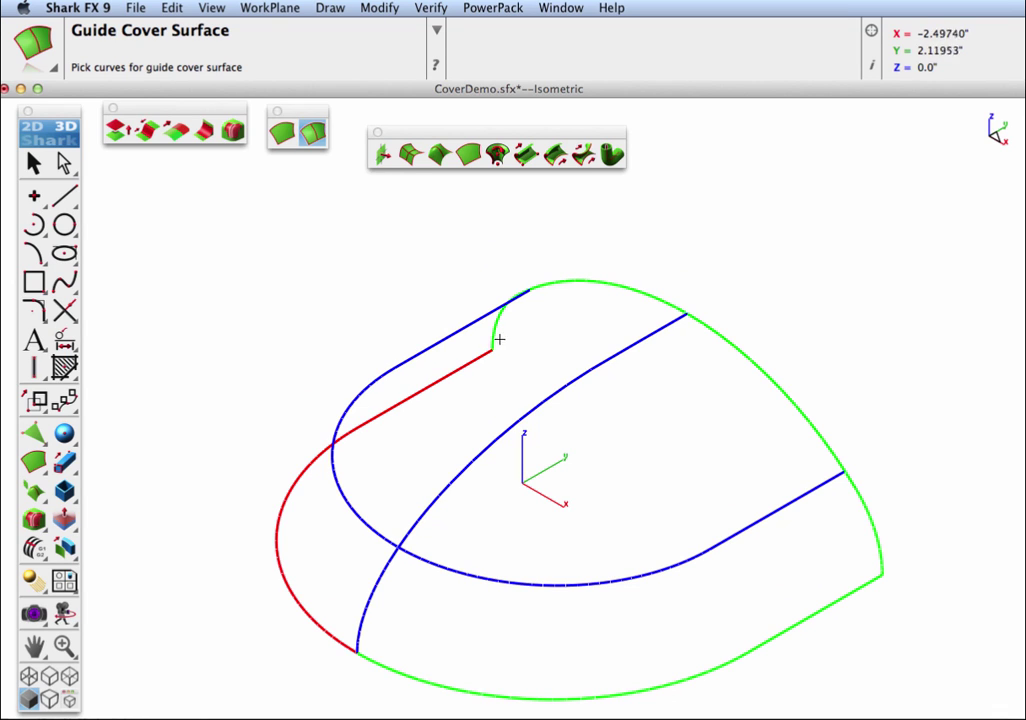
left_click(604, 302)
left_click(741, 351)
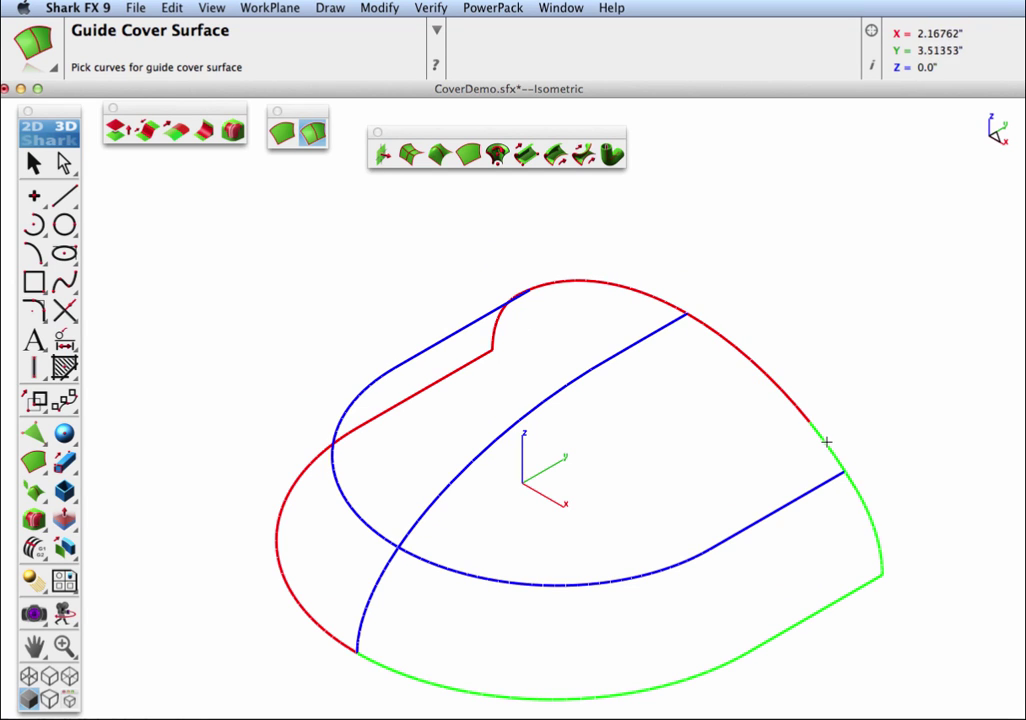
left_click(827, 441)
left_click(847, 596)
left_click(828, 594)
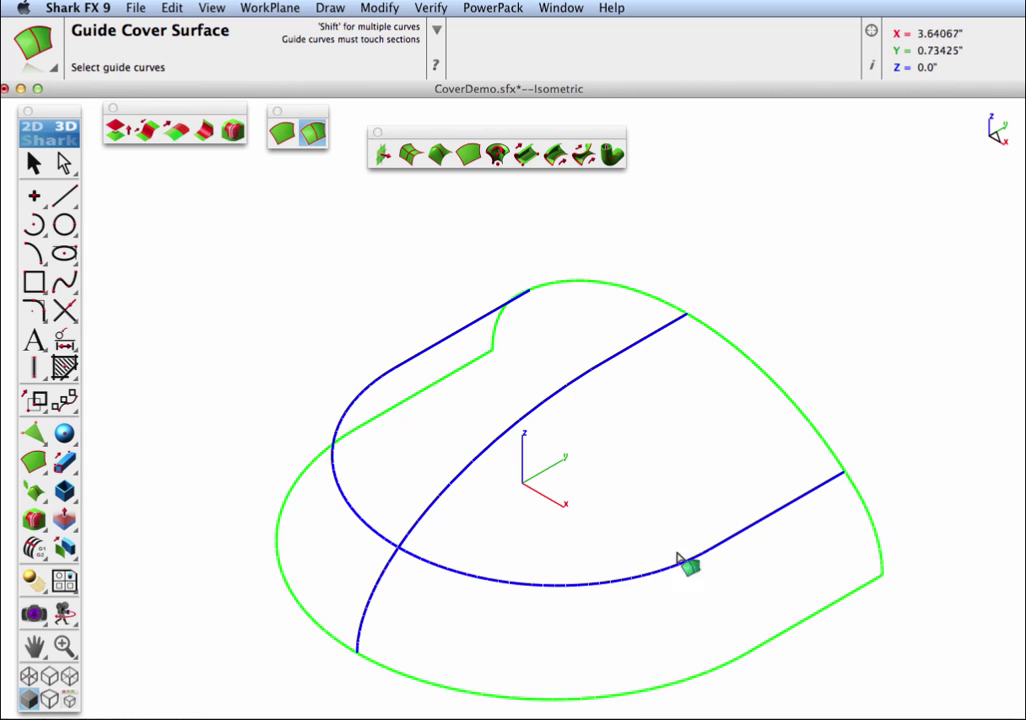
Step: Use the two crossing blue curves as guide curves to generate the guide cover surface
left_click(375, 532)
left_click(436, 566)
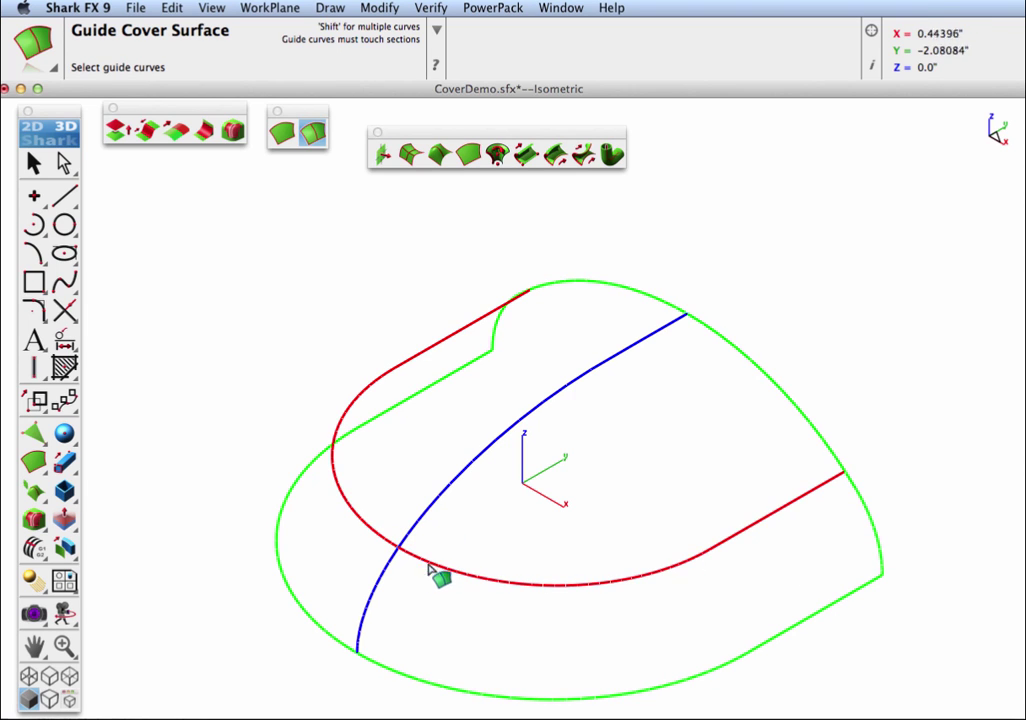
left_click(390, 567)
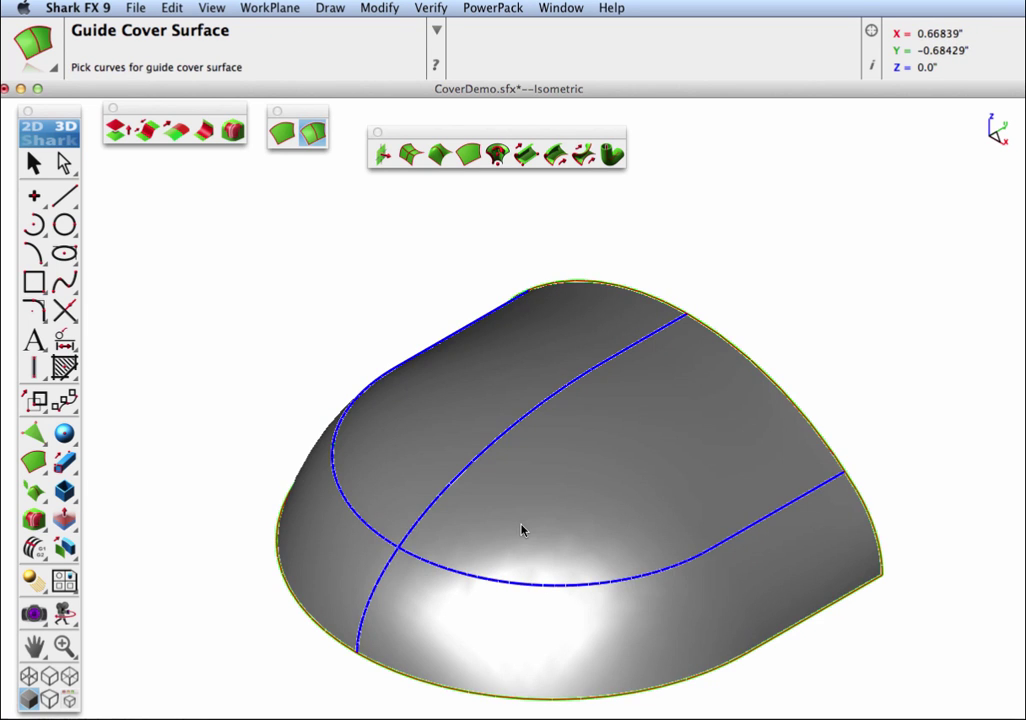
key("Escape")
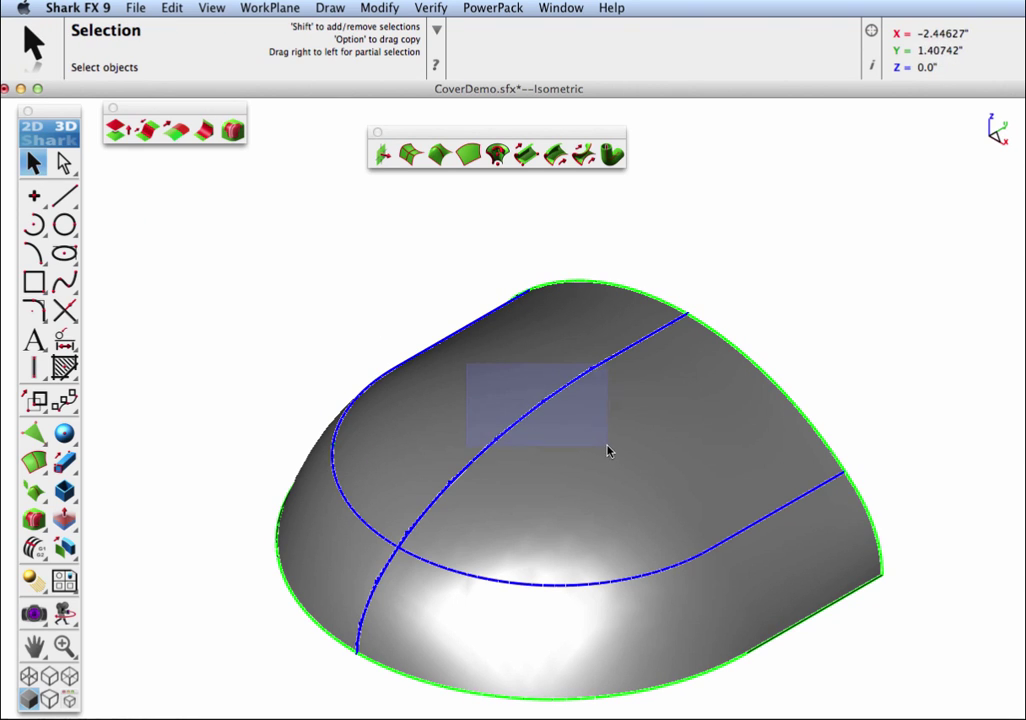
Step: Raise the mid-section points of the central blue guide curve about 0.33 inches along Z to reshape the surface
left_click_drag(607, 451, 589, 451)
left_click_drag(542, 323, 543, 304)
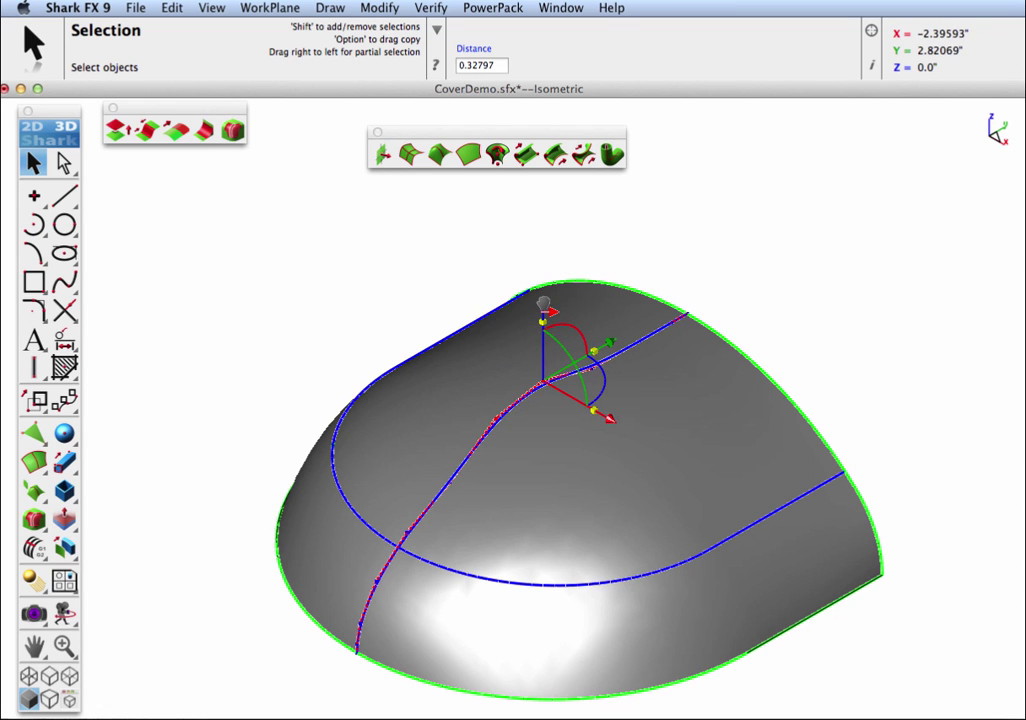
middle_click_drag(570, 515, 546, 543)
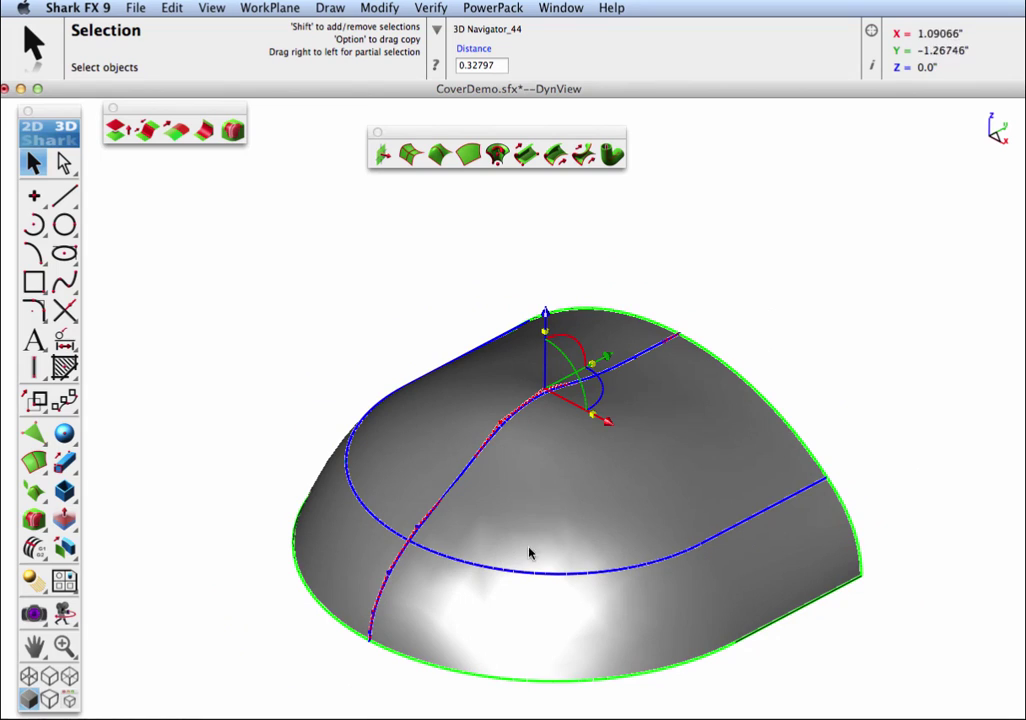
mouse_move(458, 572)
left_mouse_down()
mouse_move(634, 600)
mouse_move(471, 567)
left_mouse_up()
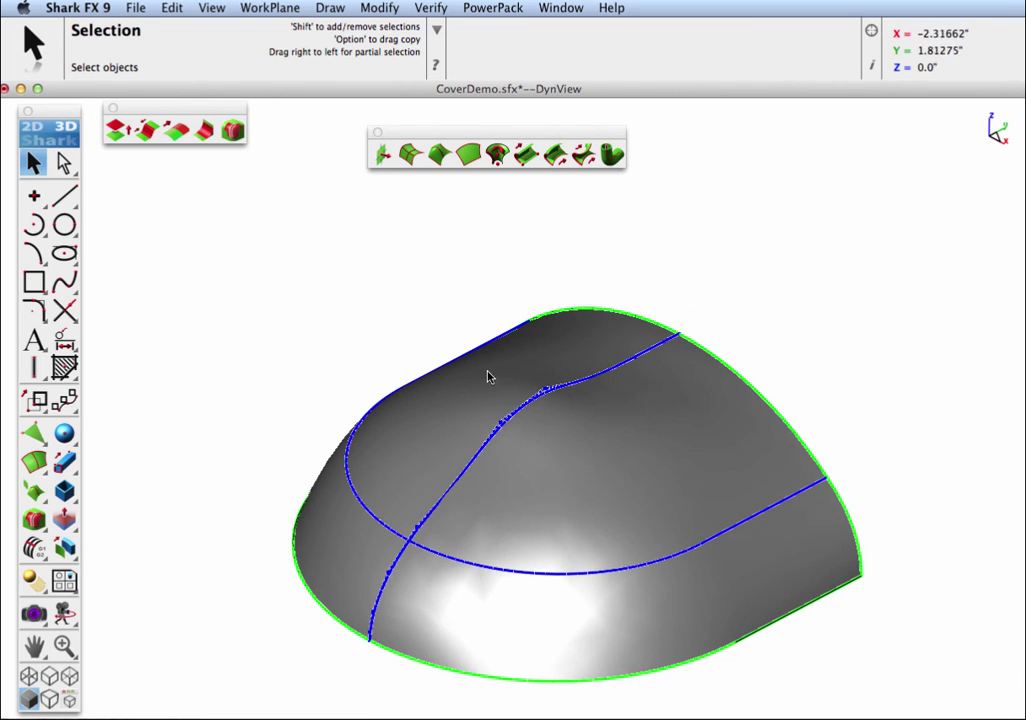
Step: Lower the middle point of the central blue guide curve along Z to put a dent in the surface
left_click(516, 405)
left_click(403, 294)
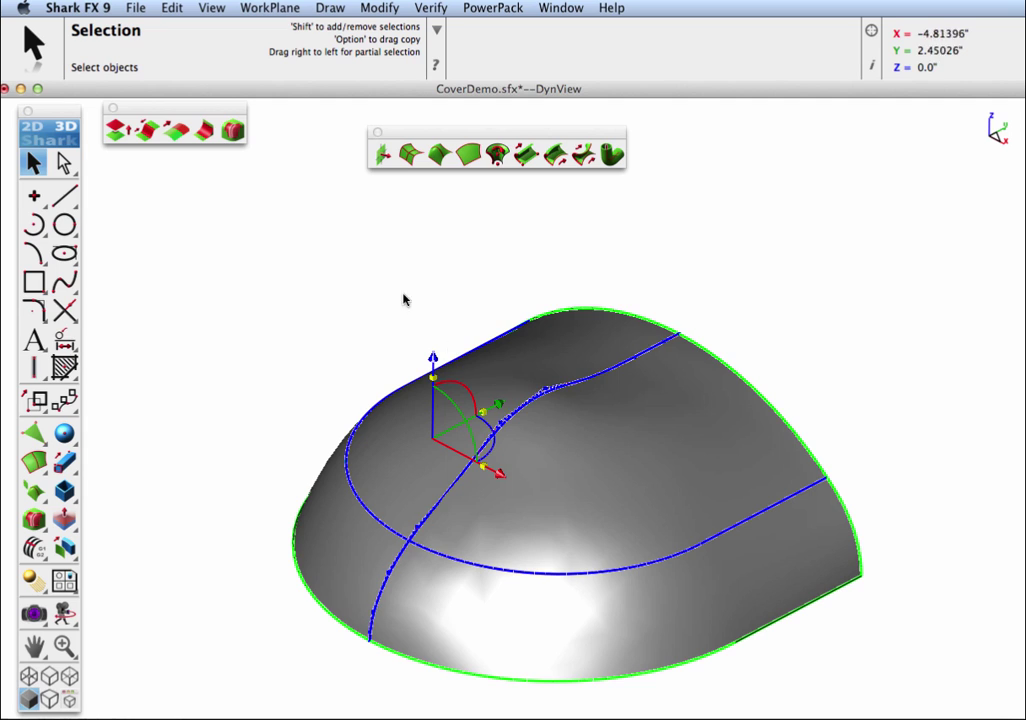
left_click(543, 390)
left_click_drag(545, 307, 545, 348)
left_click(792, 323)
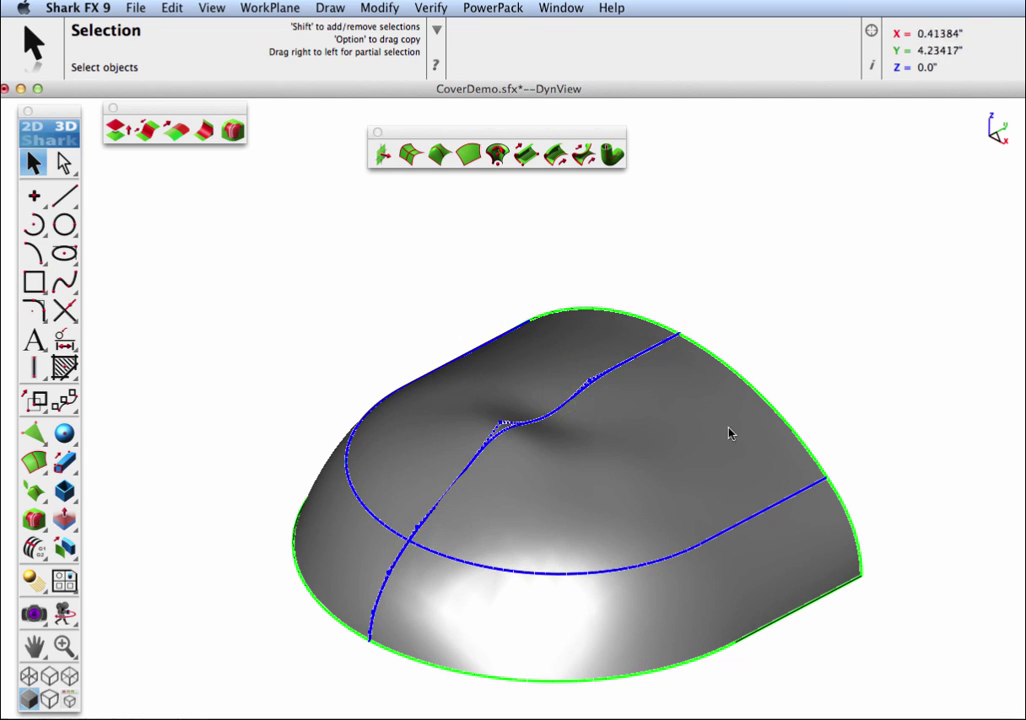
middle_click_drag(672, 498, 951, 433)
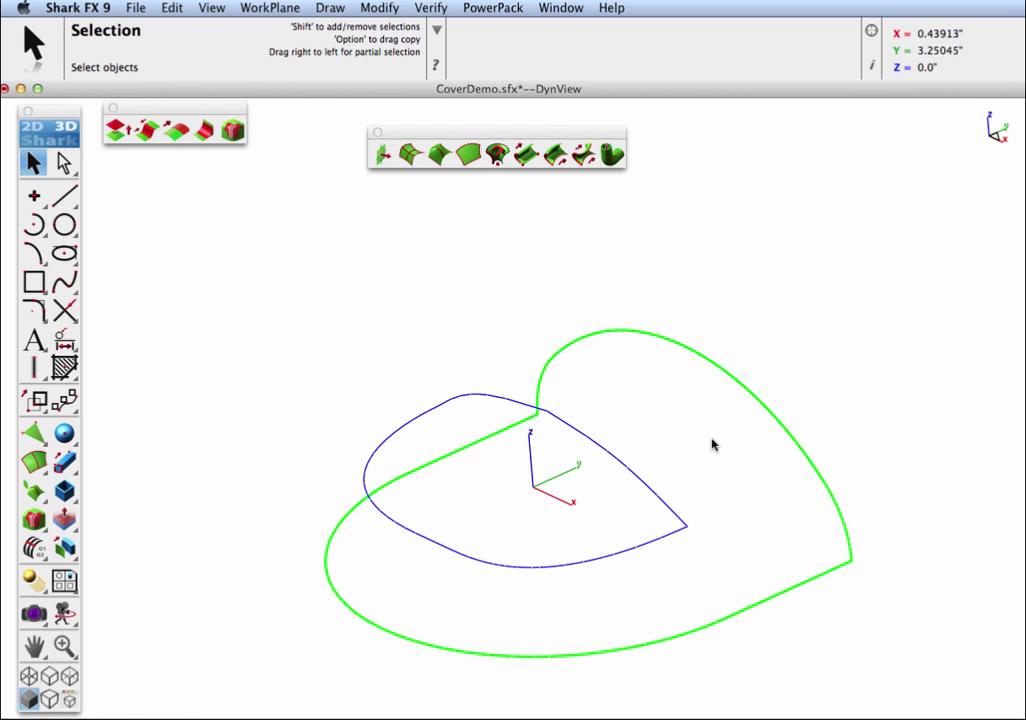
Step: Pick the full green loop around the closed blue curves as the boundary of a new Guide Cover Surface
middle_click_drag(713, 444, 590, 553)
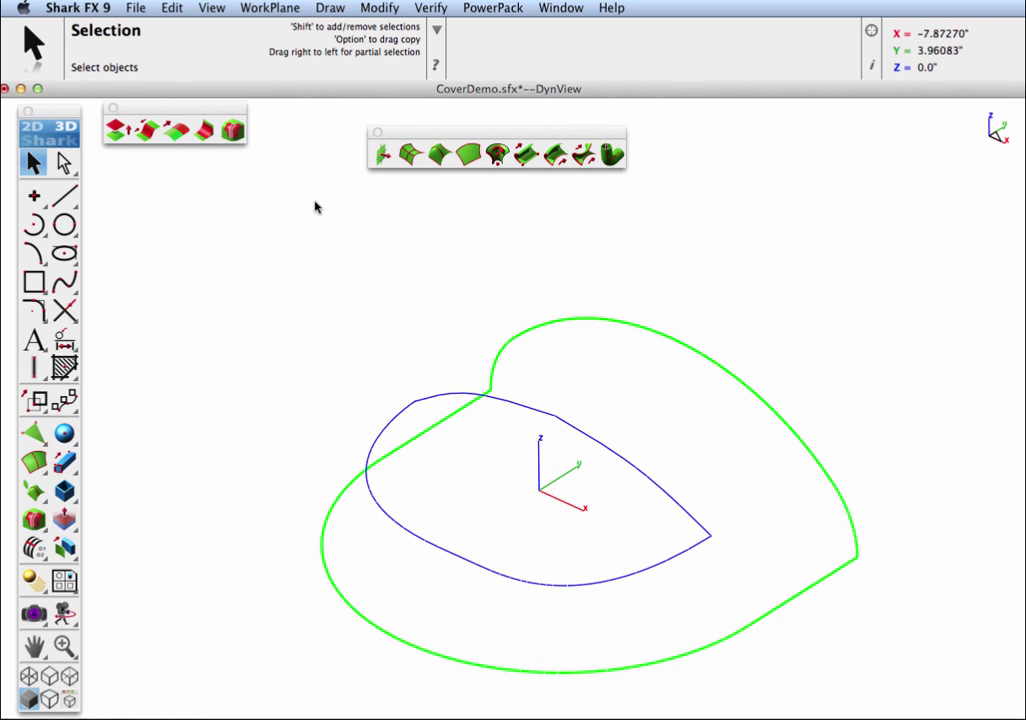
left_click(468, 153)
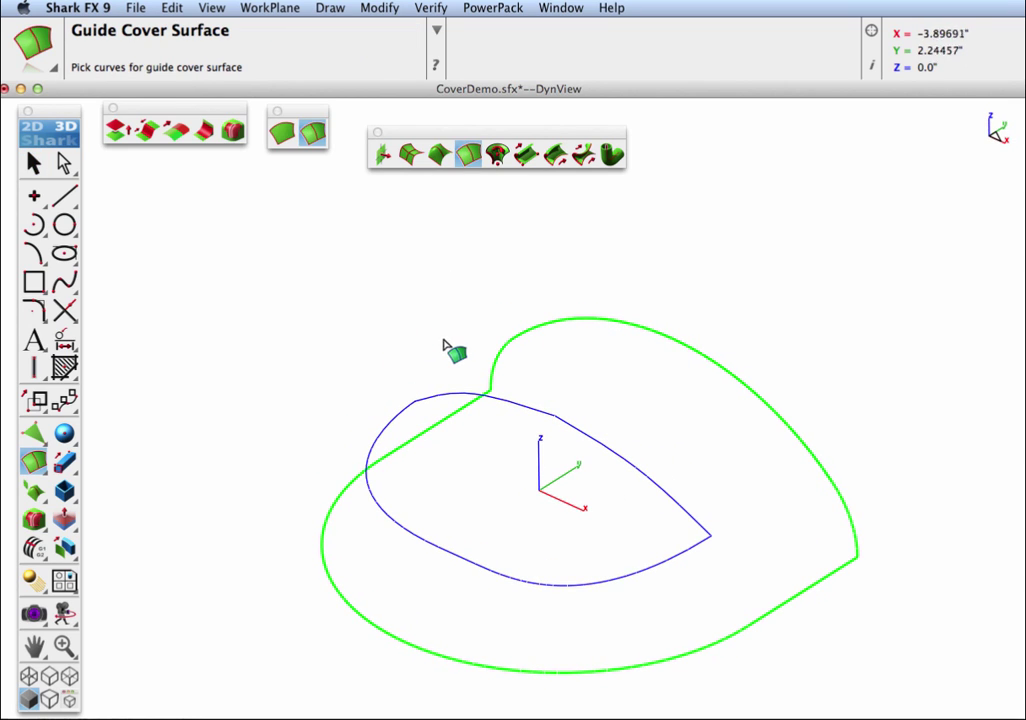
left_click(478, 400)
left_click(506, 341)
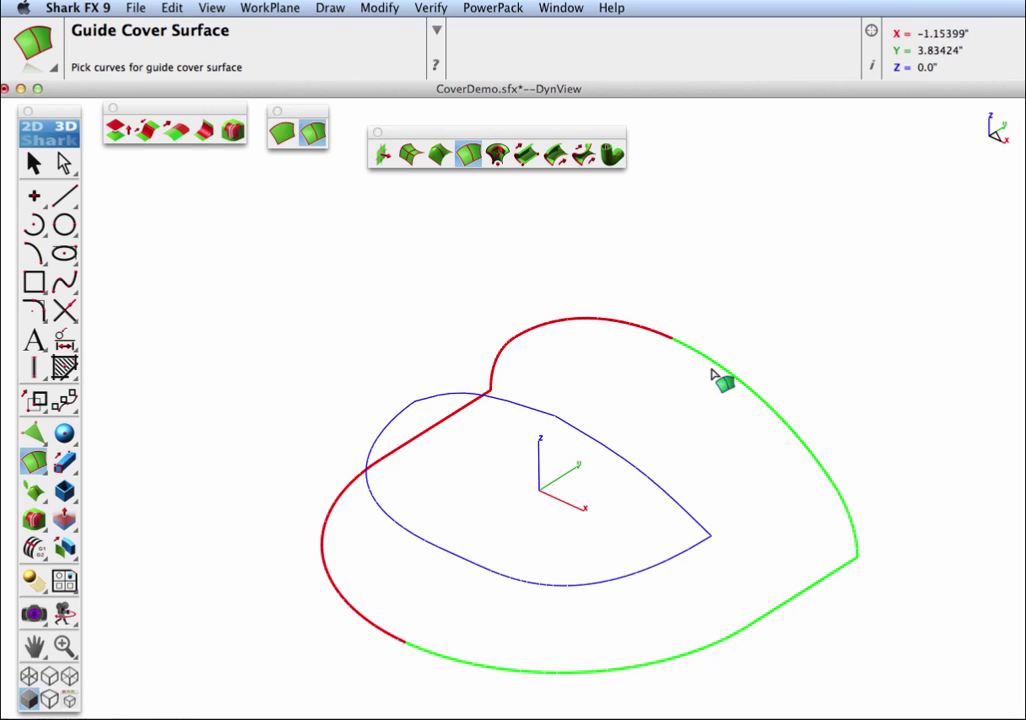
left_click(820, 469)
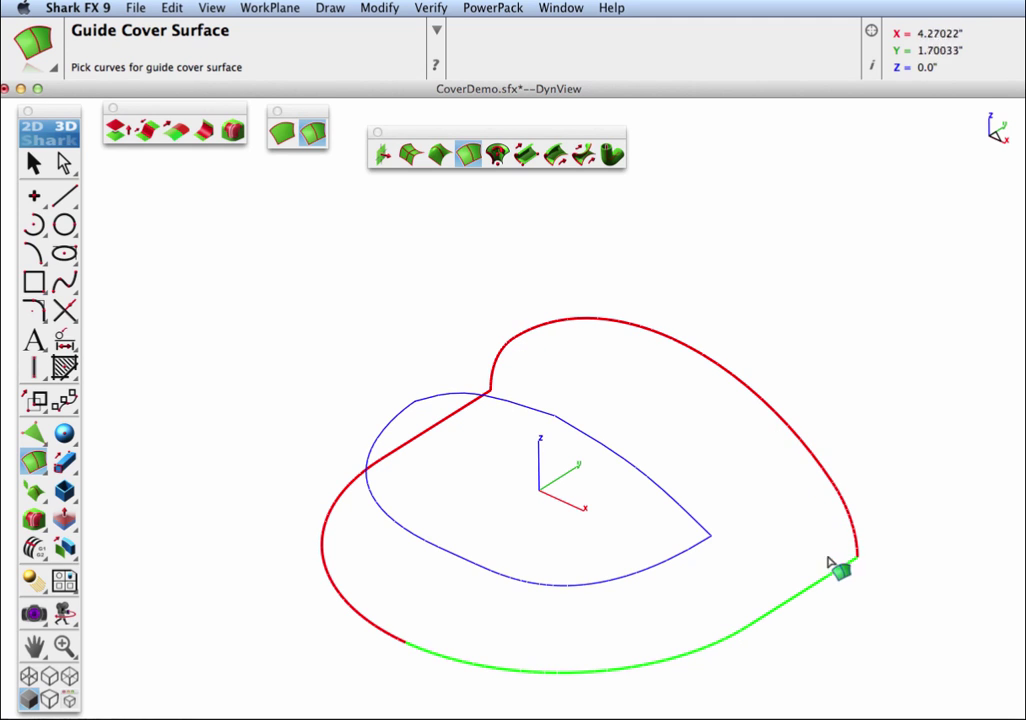
left_click(828, 584)
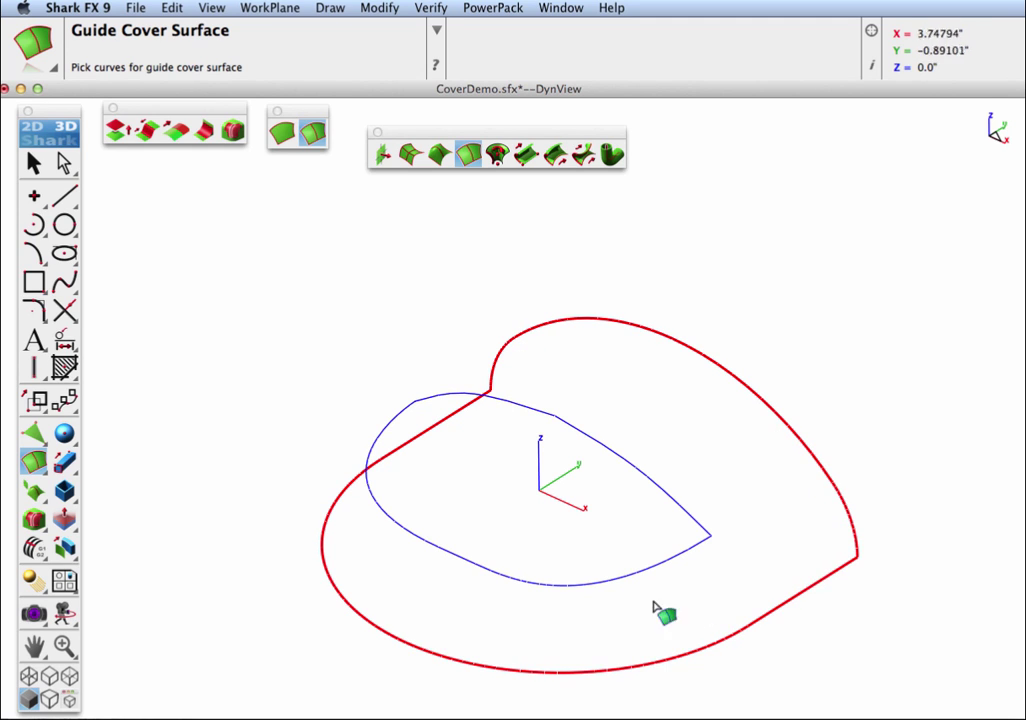
Step: Use all the curves of the closed blue loop as guide curves to generate the guide cover surface
left_click(420, 540)
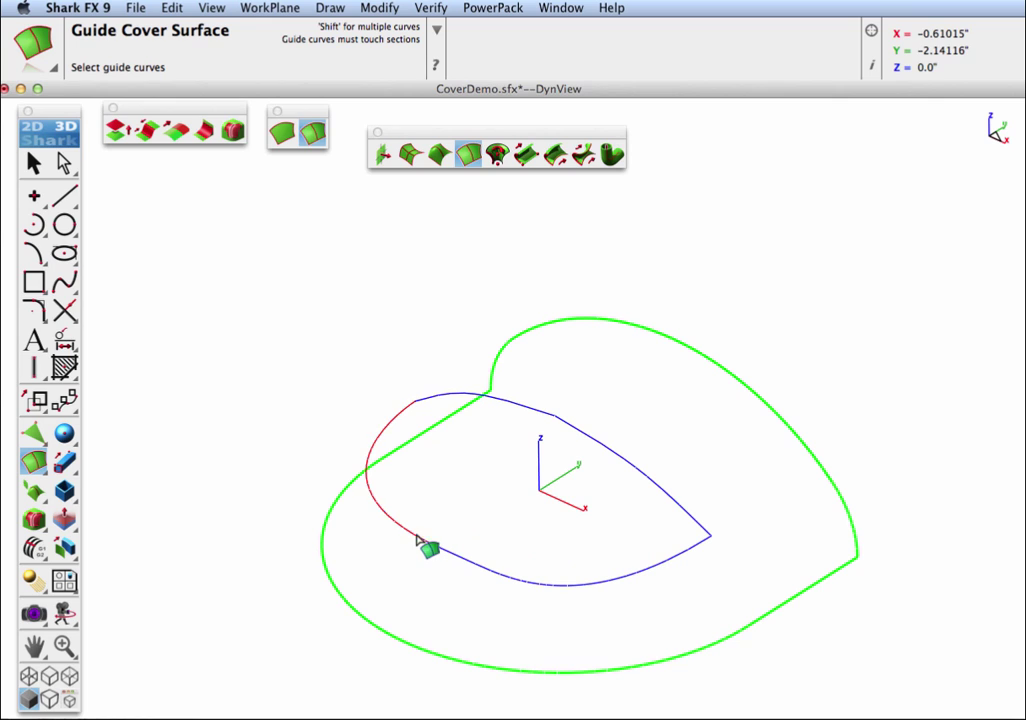
left_click(458, 405)
left_click(614, 458)
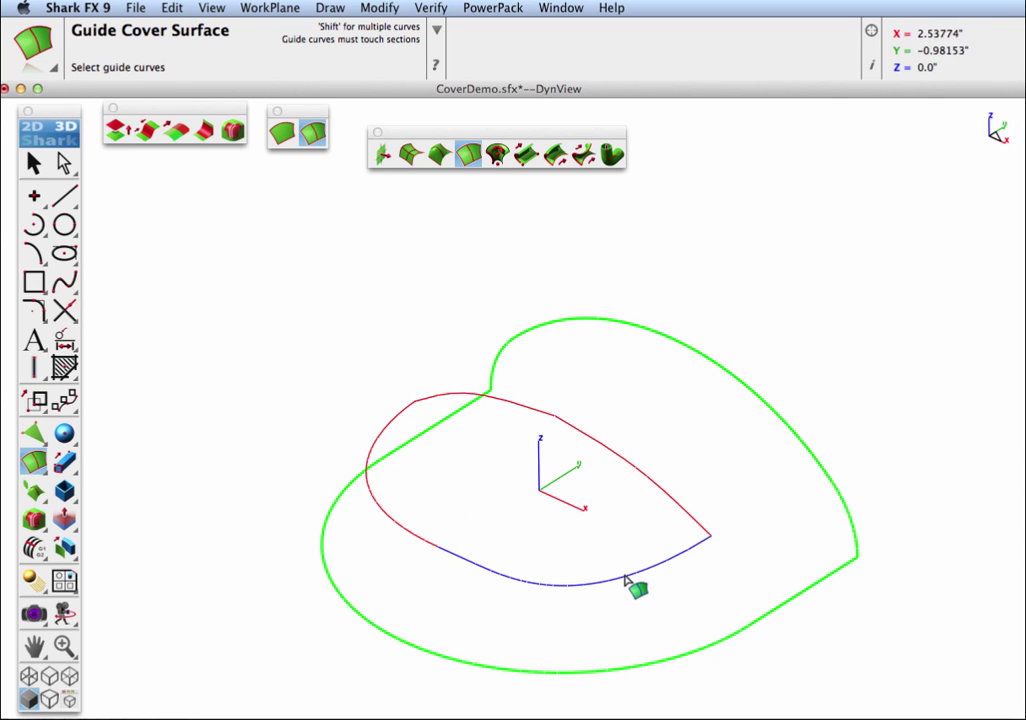
left_click(624, 580)
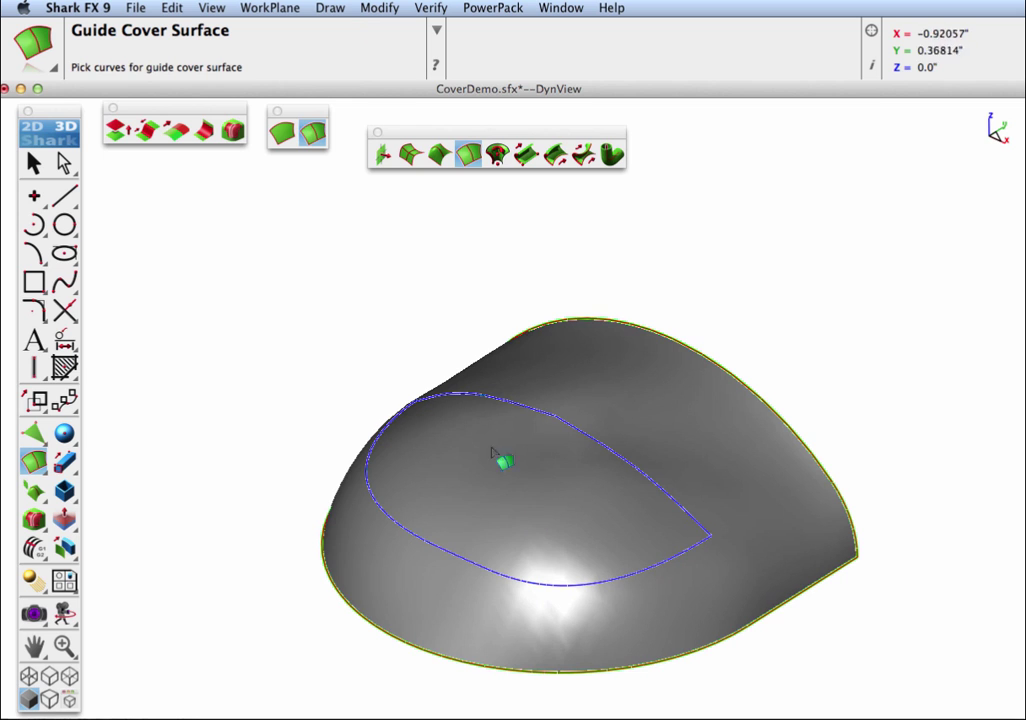
middle_click_drag(437, 498, 403, 569)
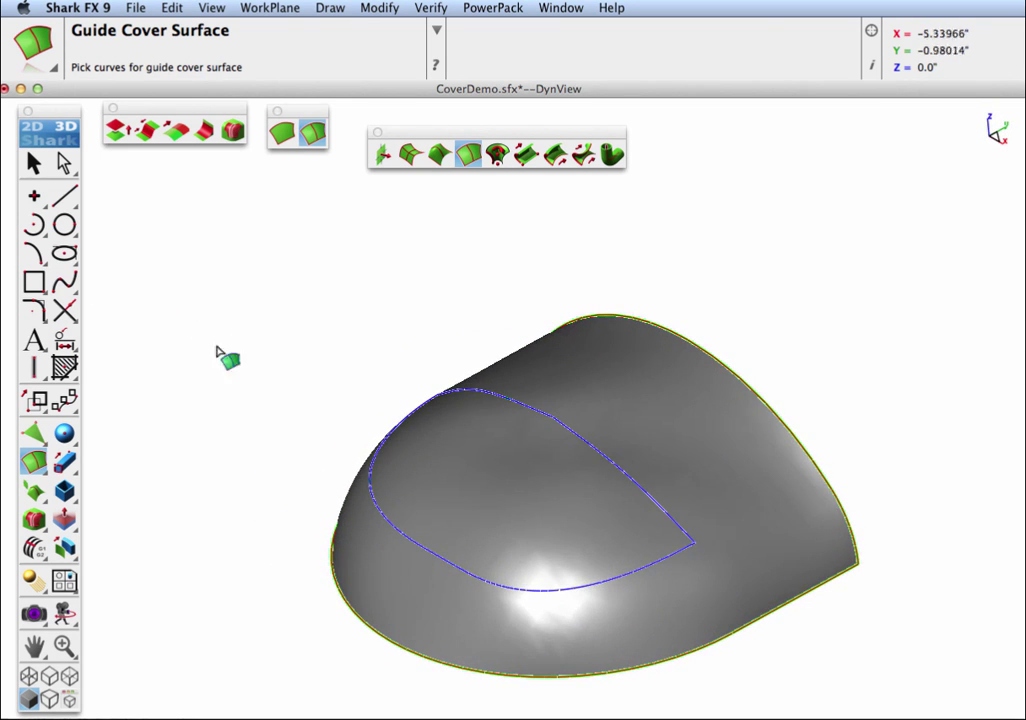
Step: Move the pointed corner of the blue guide loop about 0.6 inches along Y and adjust its height along Z
left_click(33, 163)
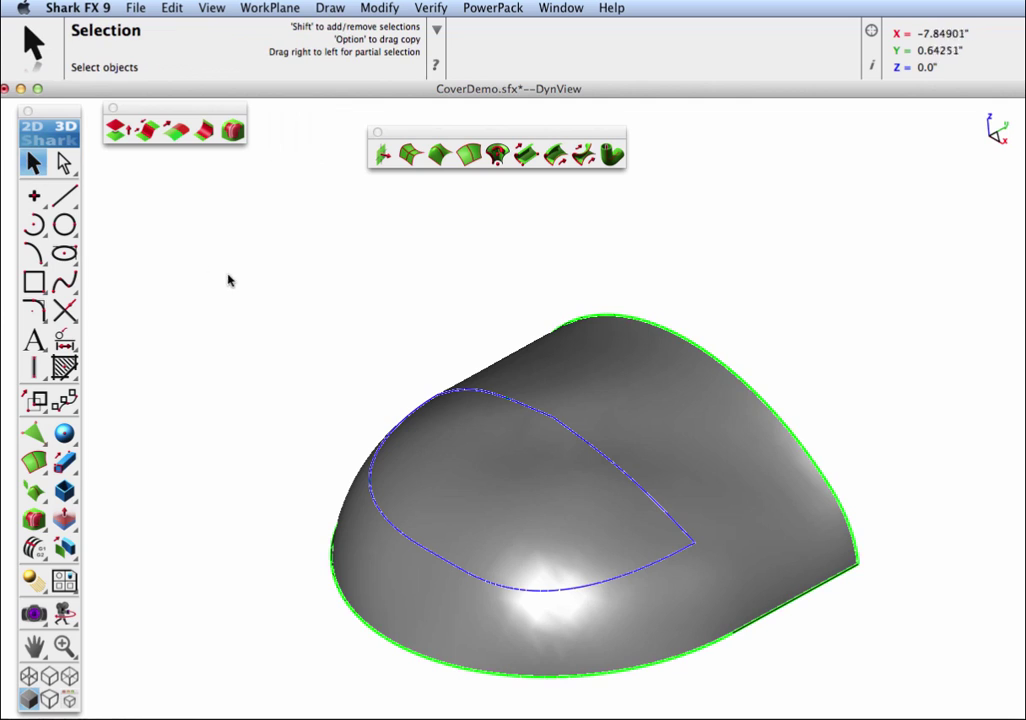
left_click(689, 540)
left_click_drag(770, 510, 797, 492)
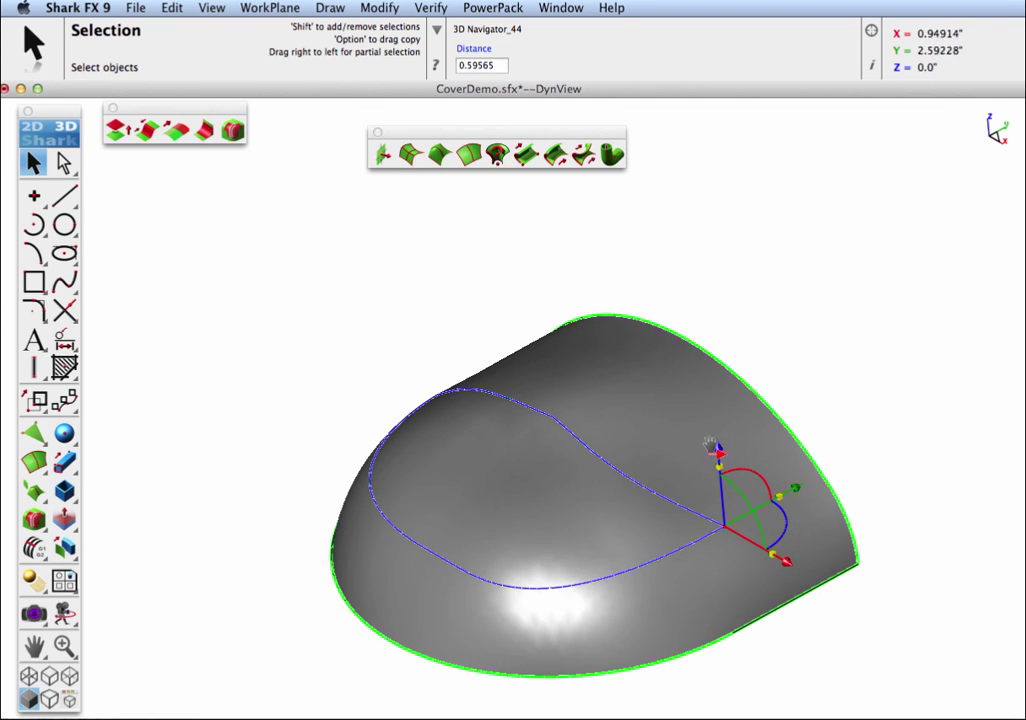
mouse_move(714, 450)
left_mouse_down()
mouse_move(714, 427)
mouse_move(719, 453)
left_mouse_up()
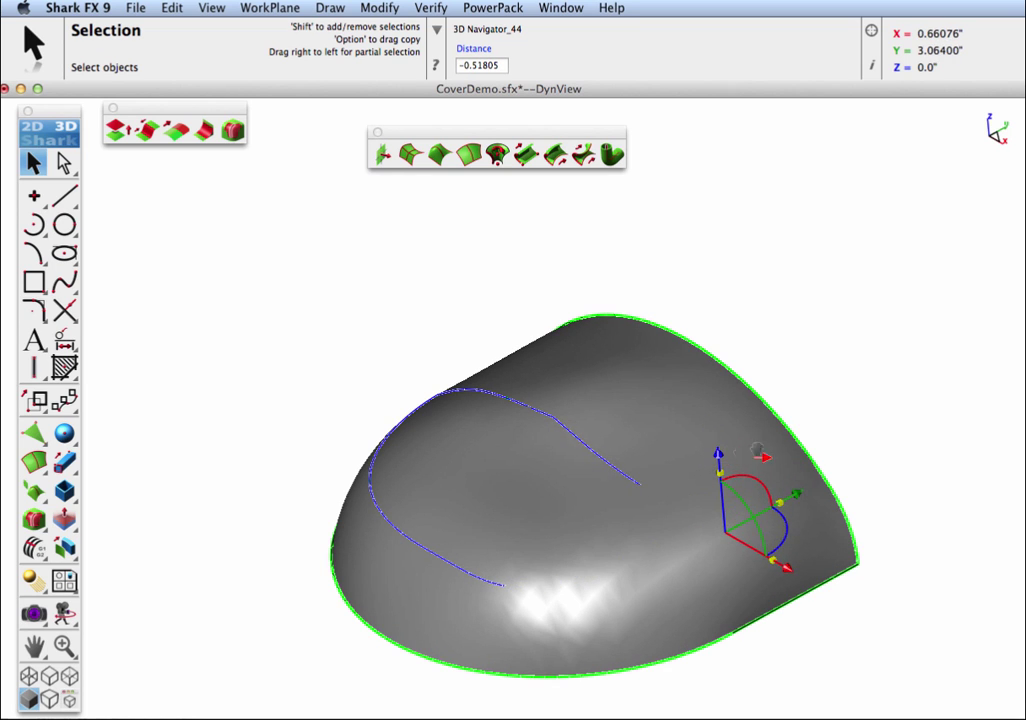
left_click(903, 444)
mouse_move(474, 522)
middle_mouse_down()
mouse_move(468, 538)
mouse_move(665, 582)
mouse_move(483, 511)
middle_mouse_up()
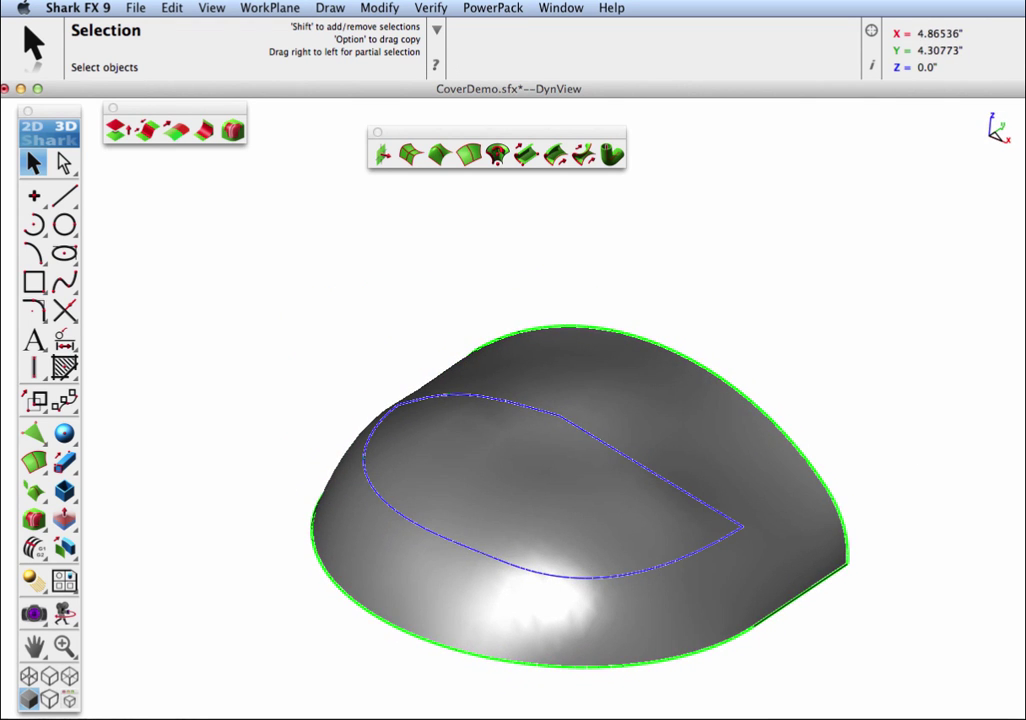
Step: Build a Guide Cover Surface from the connected green boundary curves, using the three interior points as guides
key("Delete")
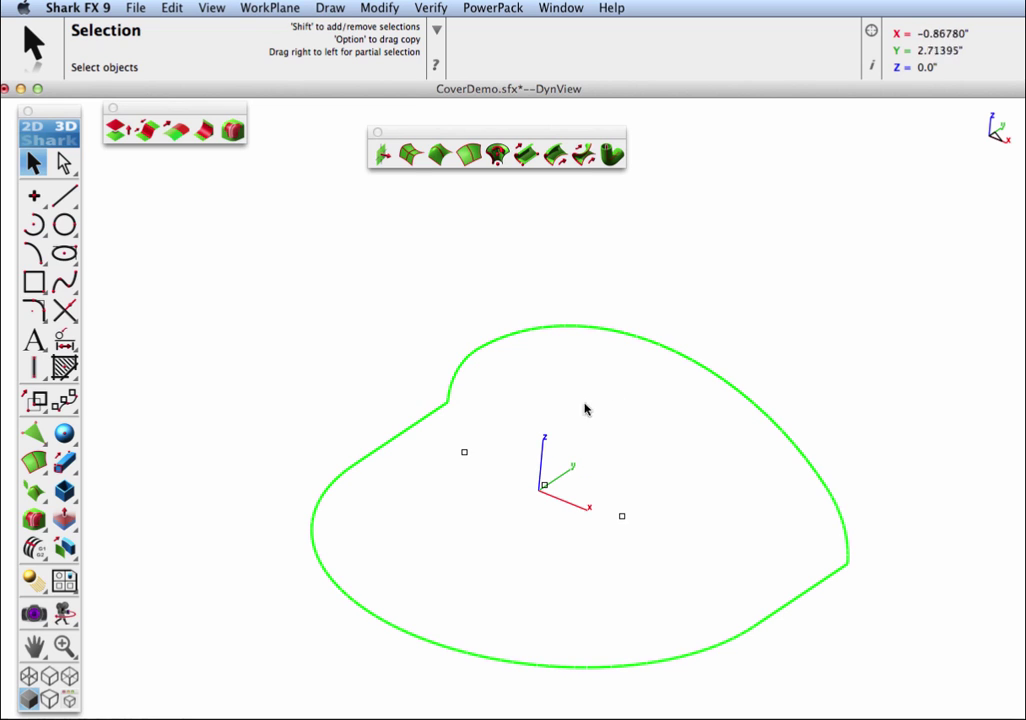
left_click(468, 153)
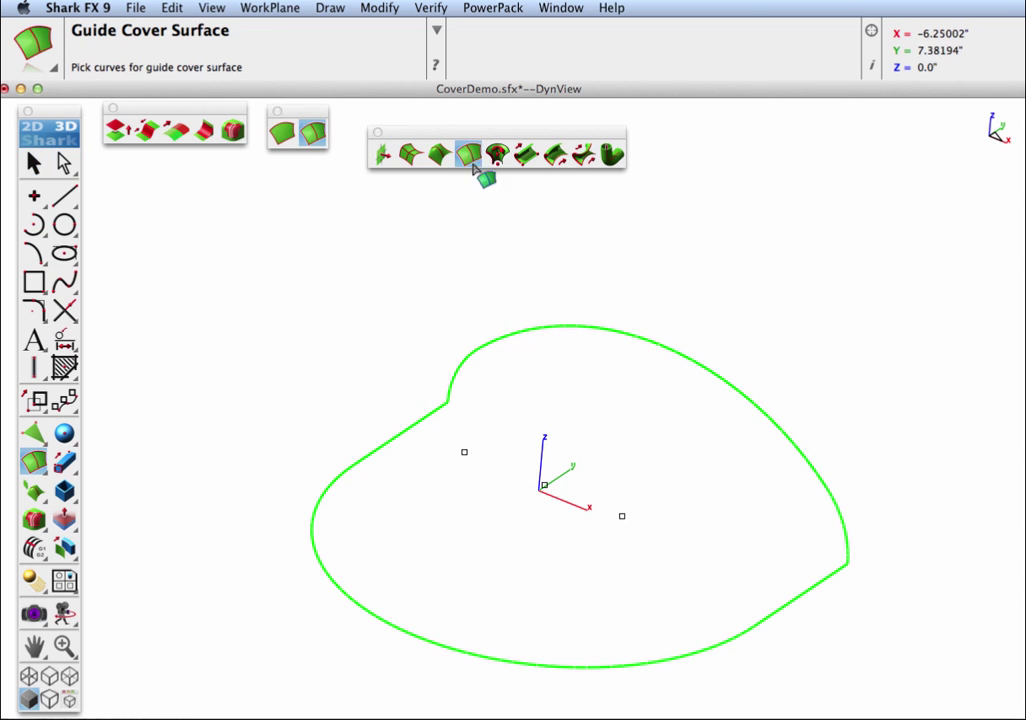
left_click(370, 455)
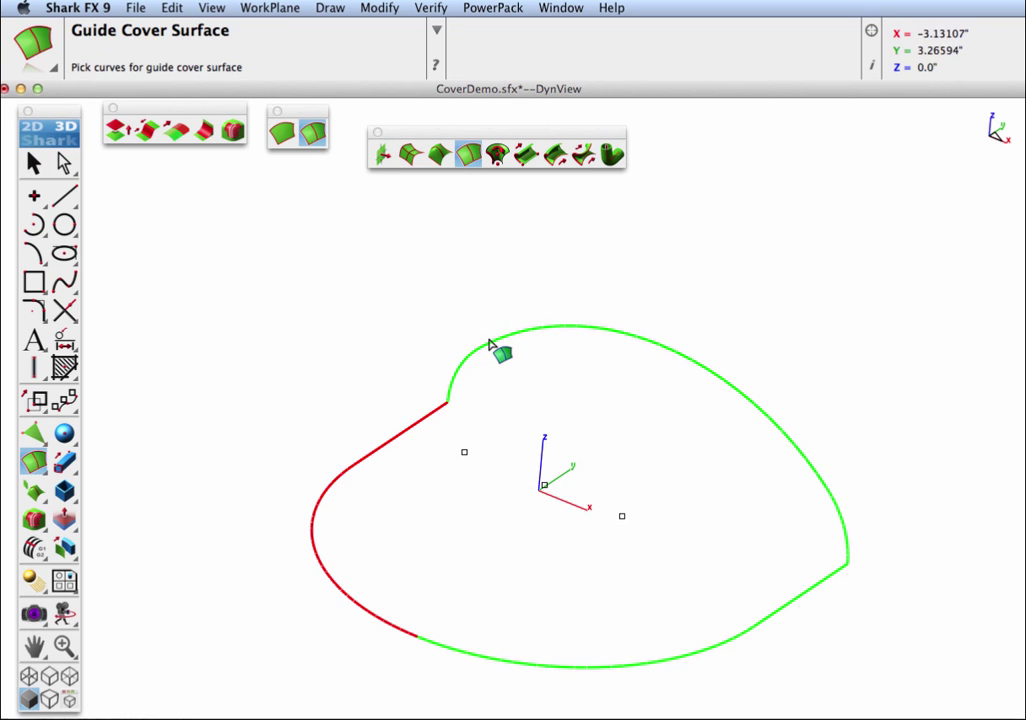
left_click(490, 345)
left_click(692, 366)
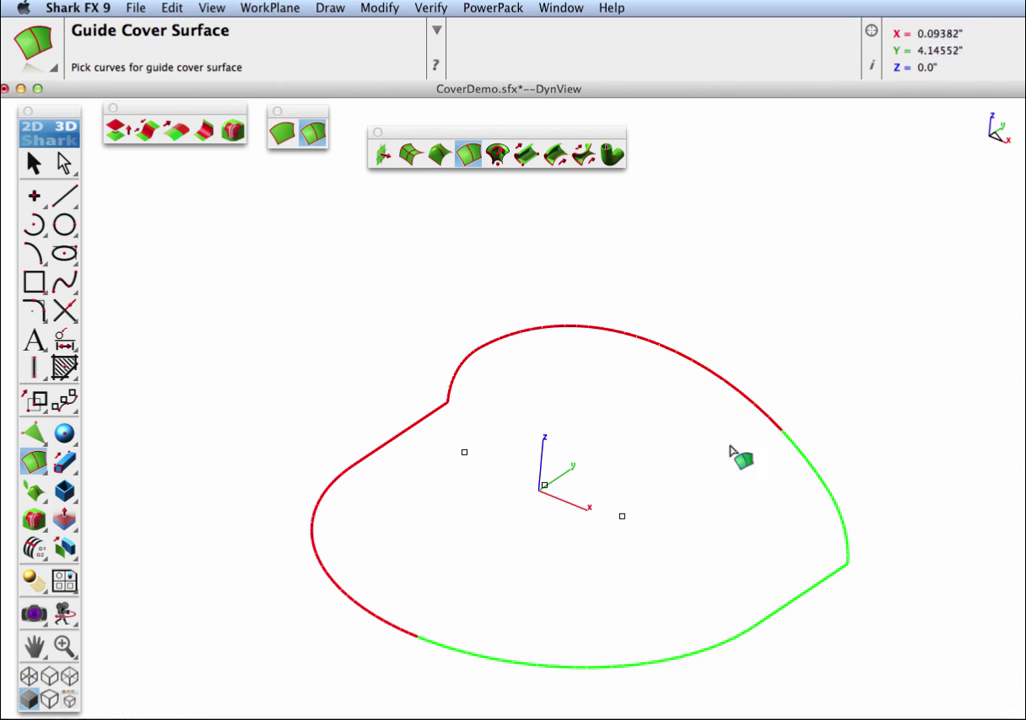
left_click(823, 488)
left_click(790, 605)
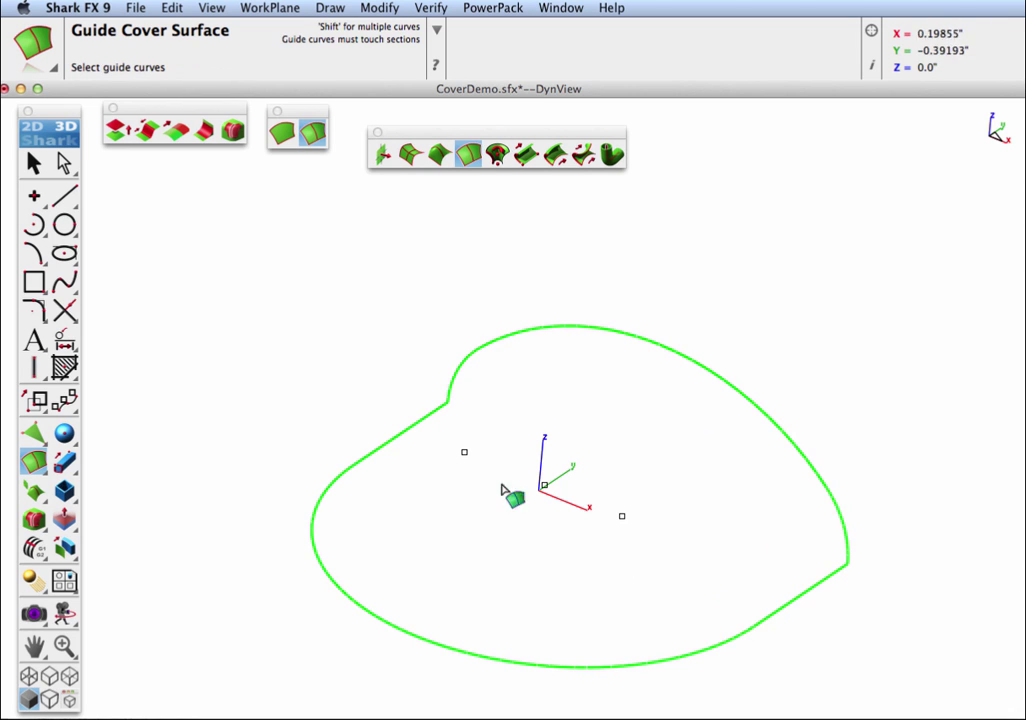
left_click_drag(436, 431, 688, 573)
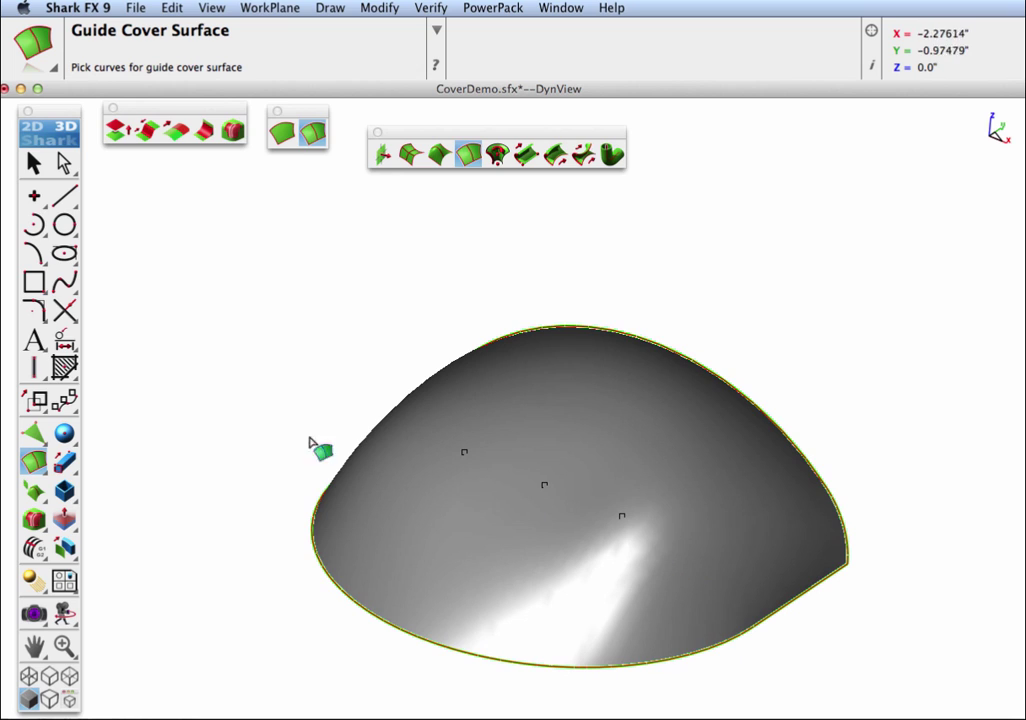
Step: Select the three guide points together, shift them slightly along Y and raise them along Z to reshape the surface
left_click(33, 163)
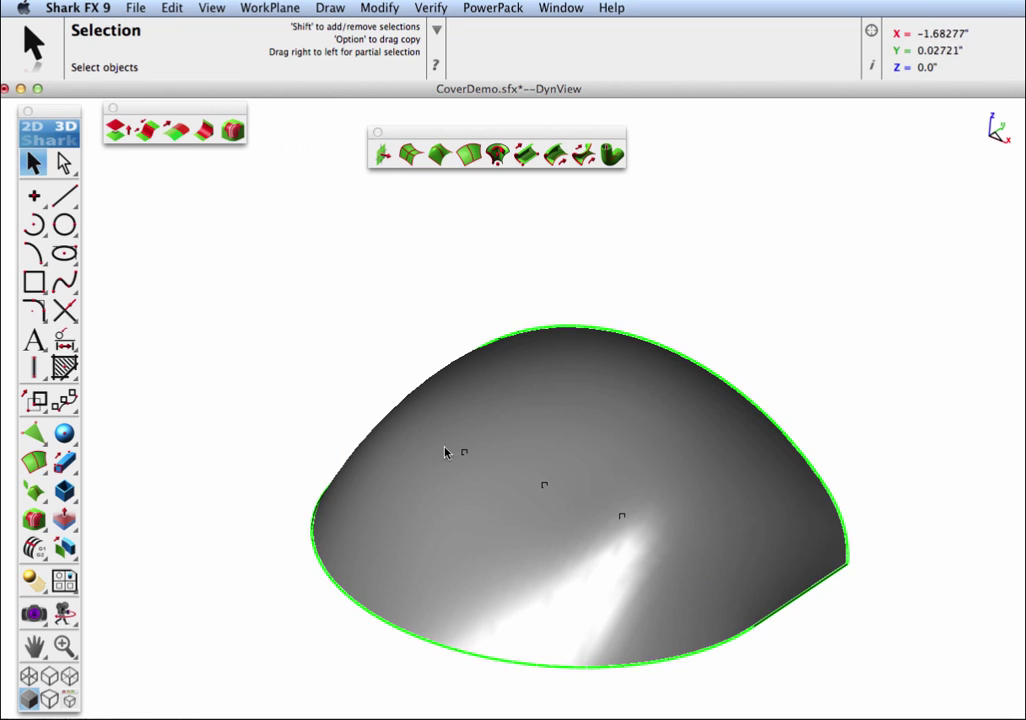
left_click_drag(446, 436, 690, 567)
left_click_drag(645, 425, 622, 425)
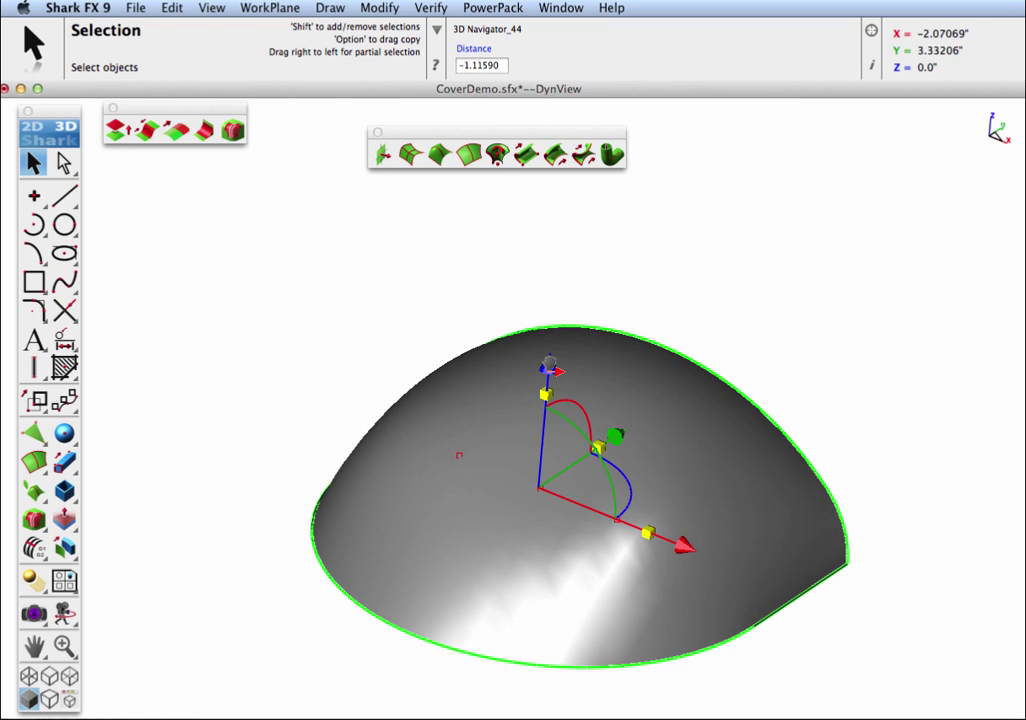
left_click_drag(549, 362, 547, 337)
left_click(740, 275)
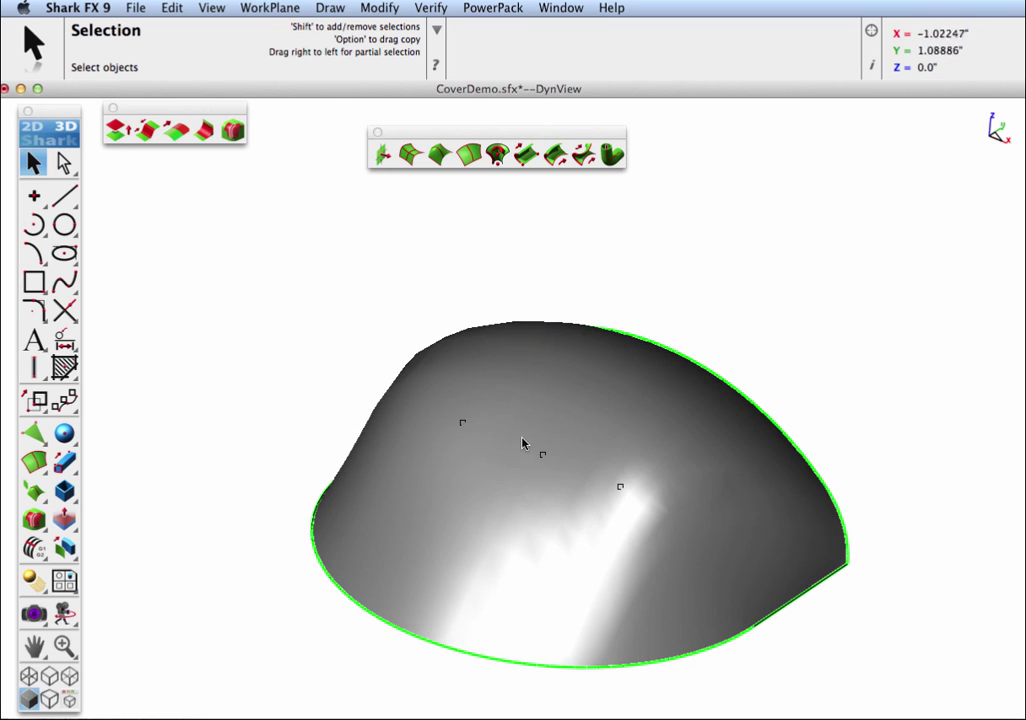
Step: Lower only the middle guide point along Z to reshape the surface locally
left_click(542, 454)
left_click_drag(556, 336, 556, 376)
middle_click_drag(744, 545, 717, 515)
left_click(865, 444)
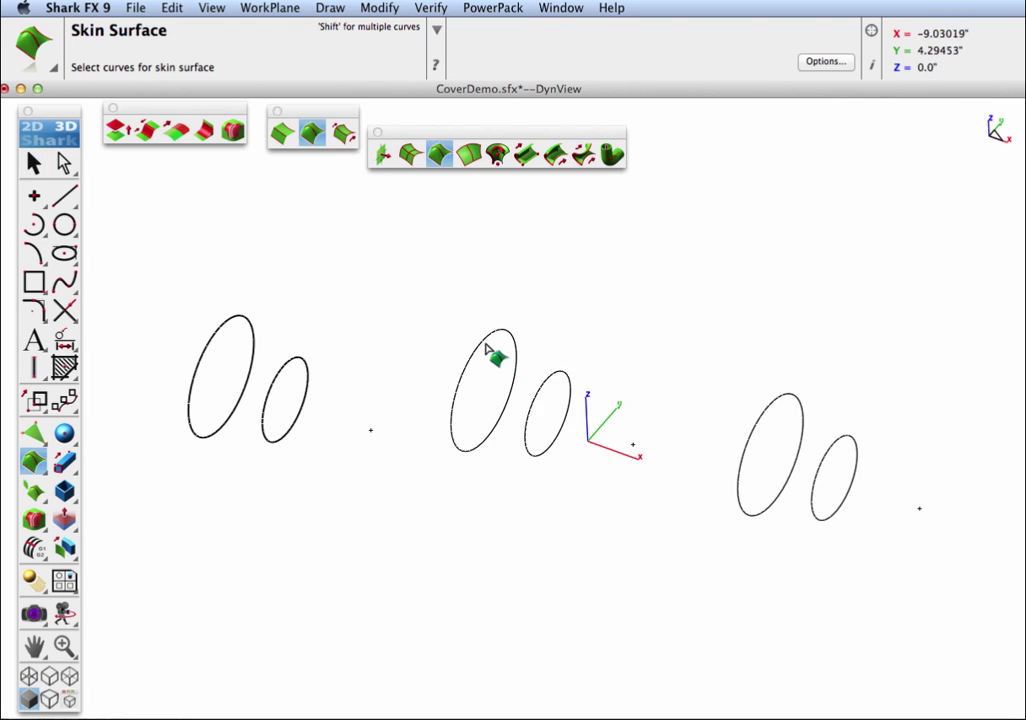
Step: Create a Skin Surface through the large circle, small circle and end point of the middle set
left_click(488, 342)
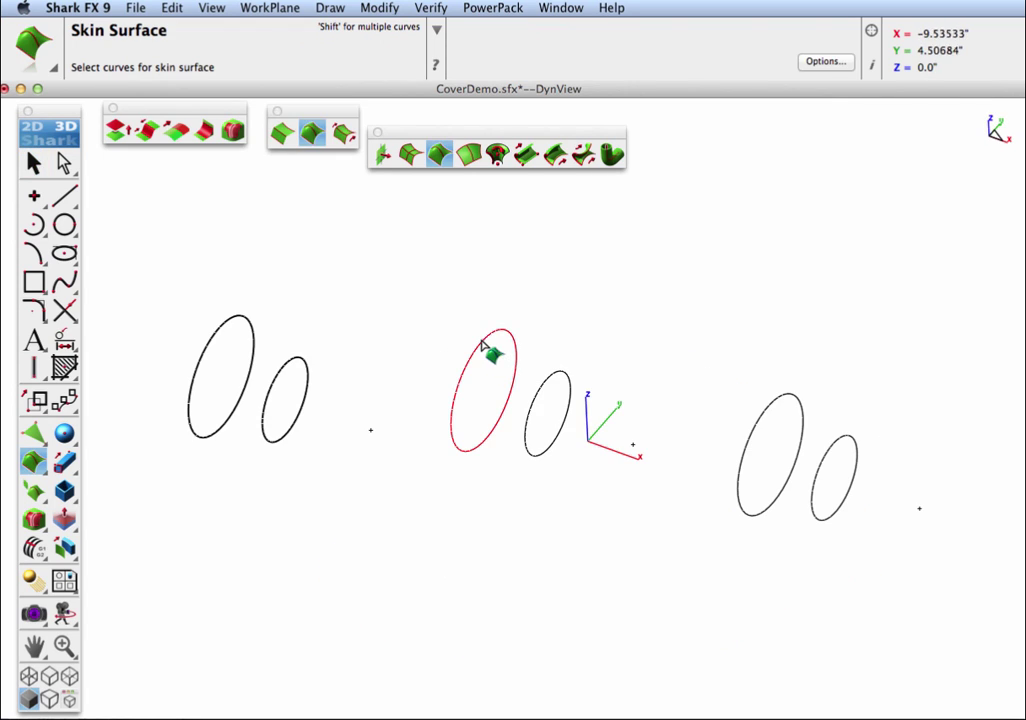
left_click(566, 394)
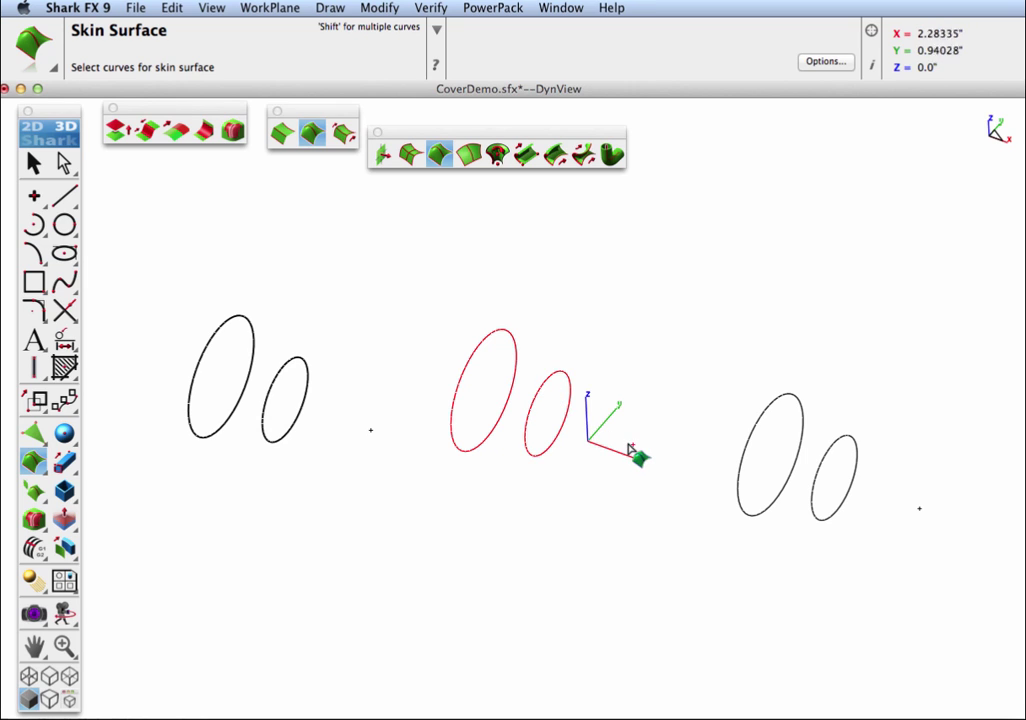
left_click(590, 507)
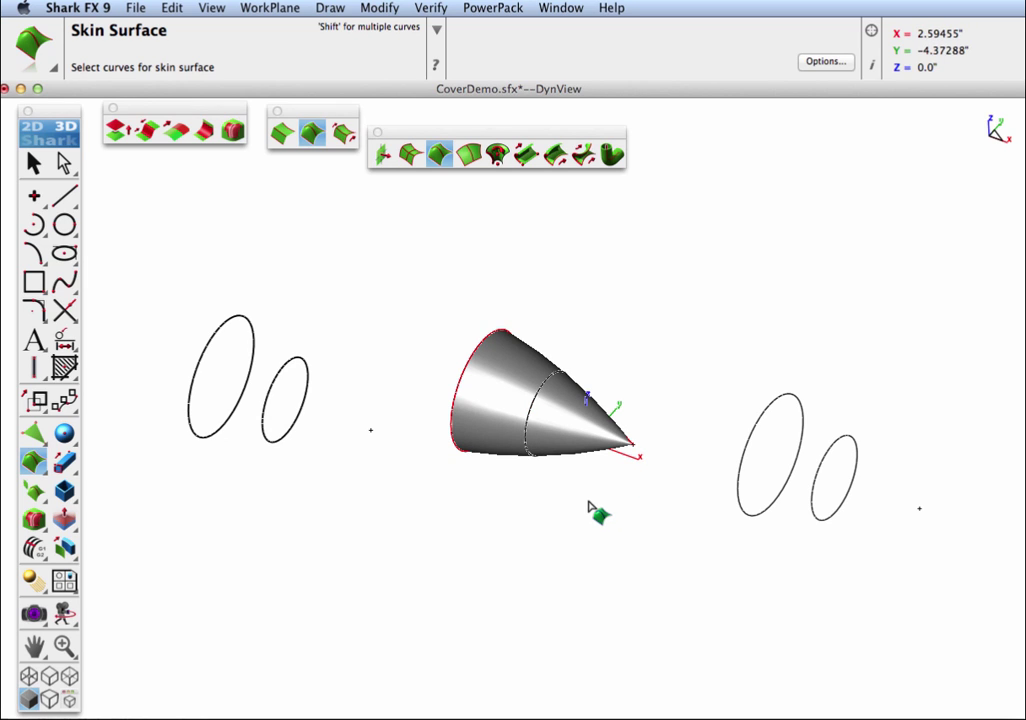
Step: Create a Guide Cover Surface bounded by the large circle of the set farthest along X, guided by its small circle and end point
left_click(467, 155)
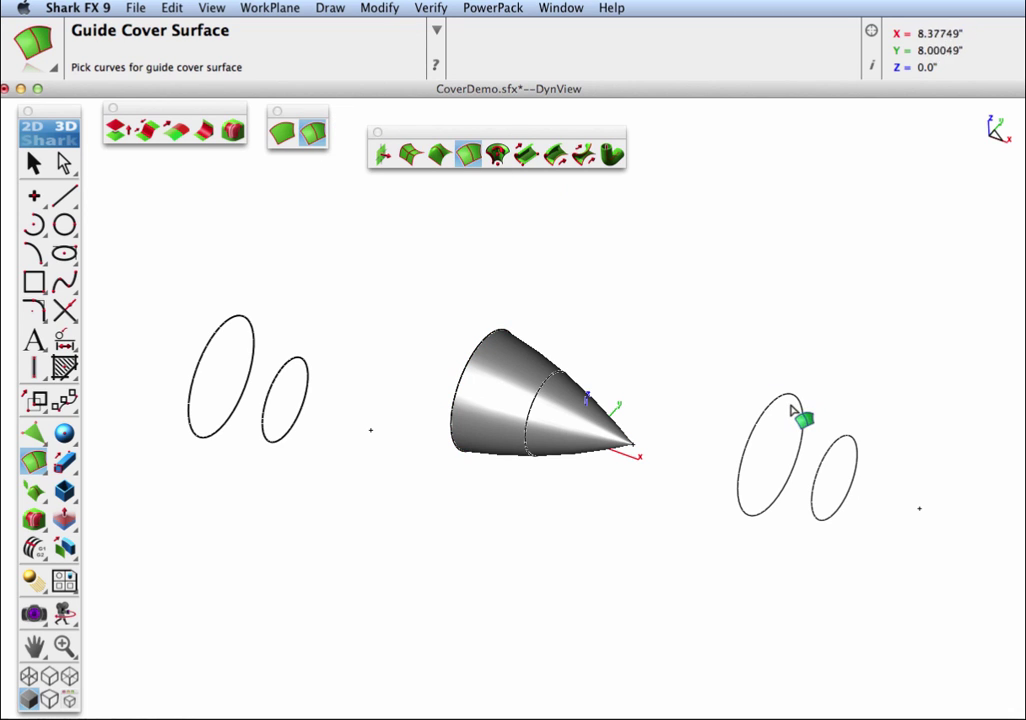
left_click(789, 401)
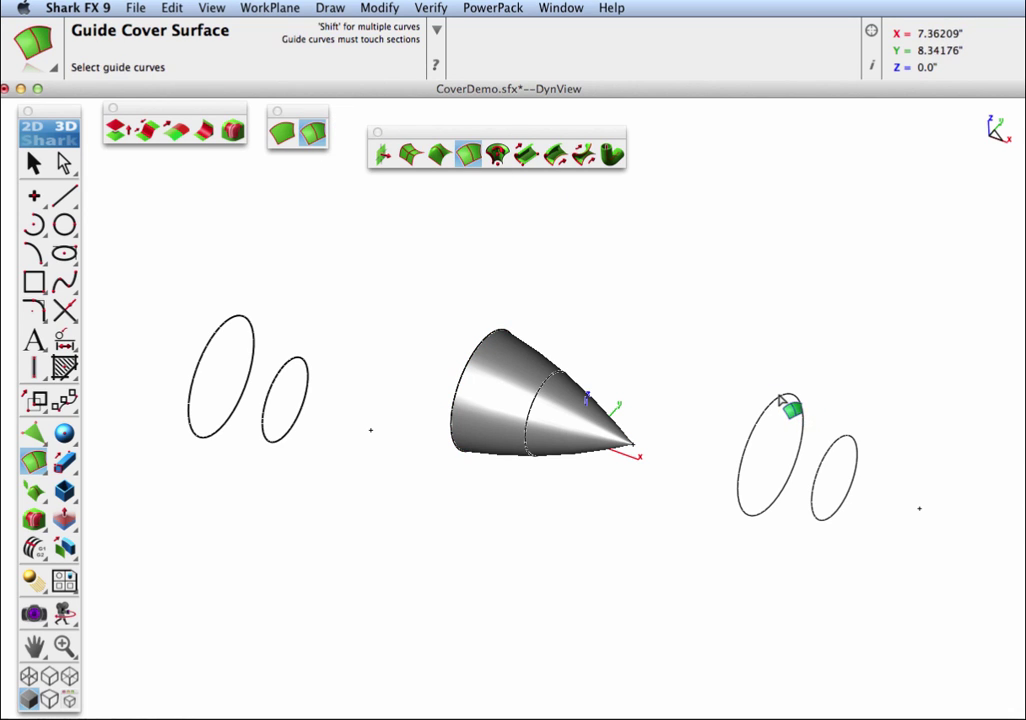
left_click(856, 467)
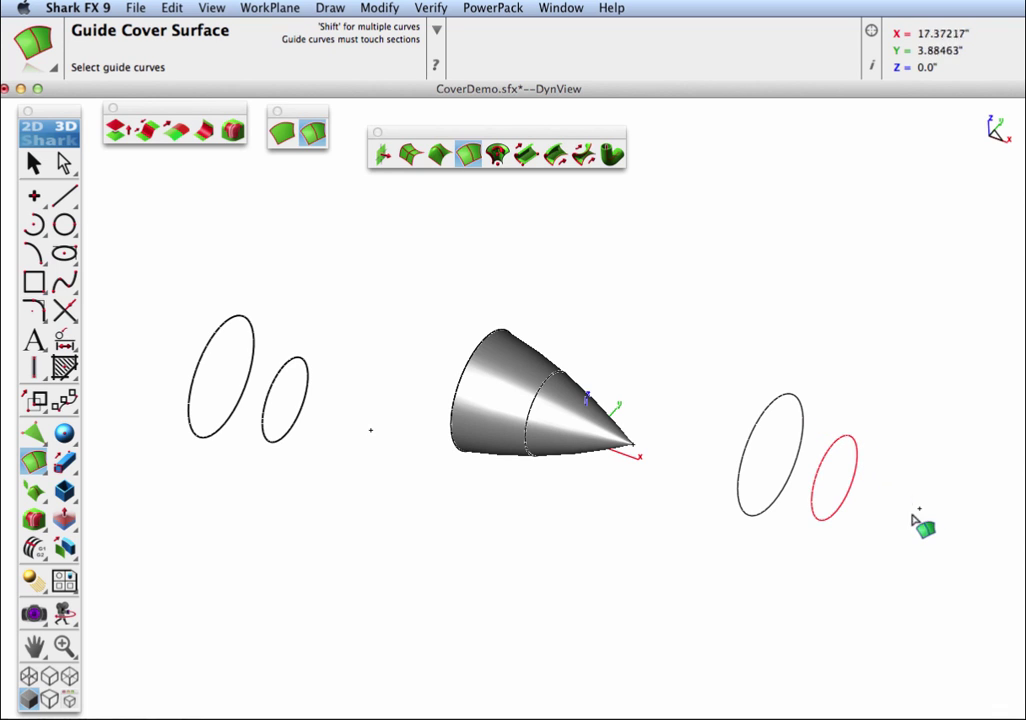
left_click(920, 509)
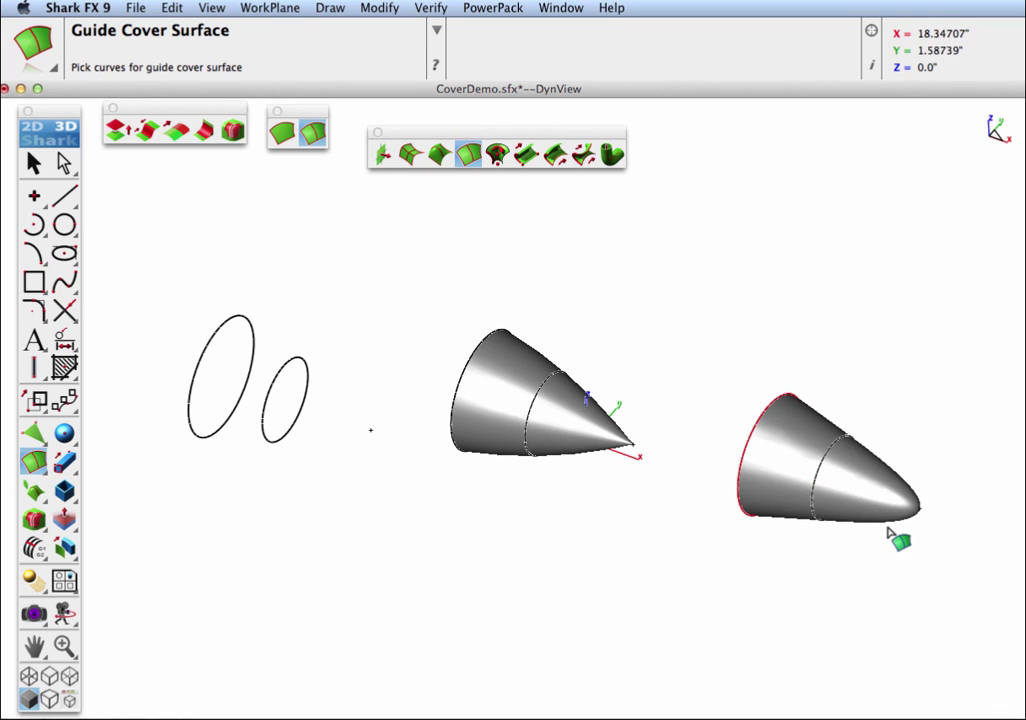
middle_click_drag(877, 525, 853, 537)
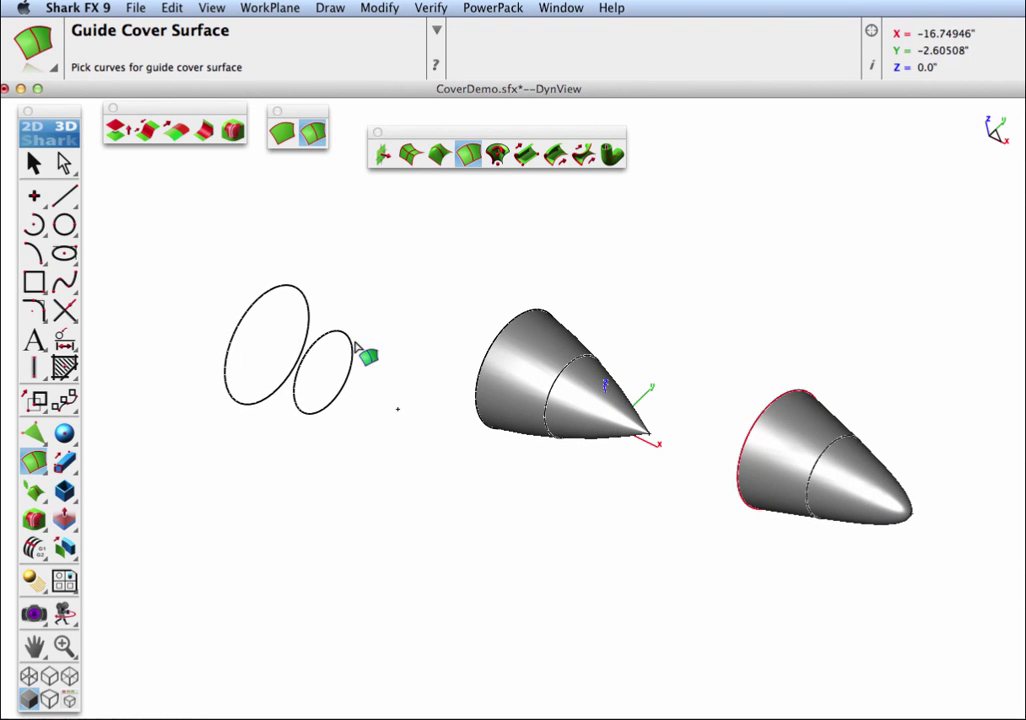
left_click(33, 163)
scroll(788, 460, "up", 3)
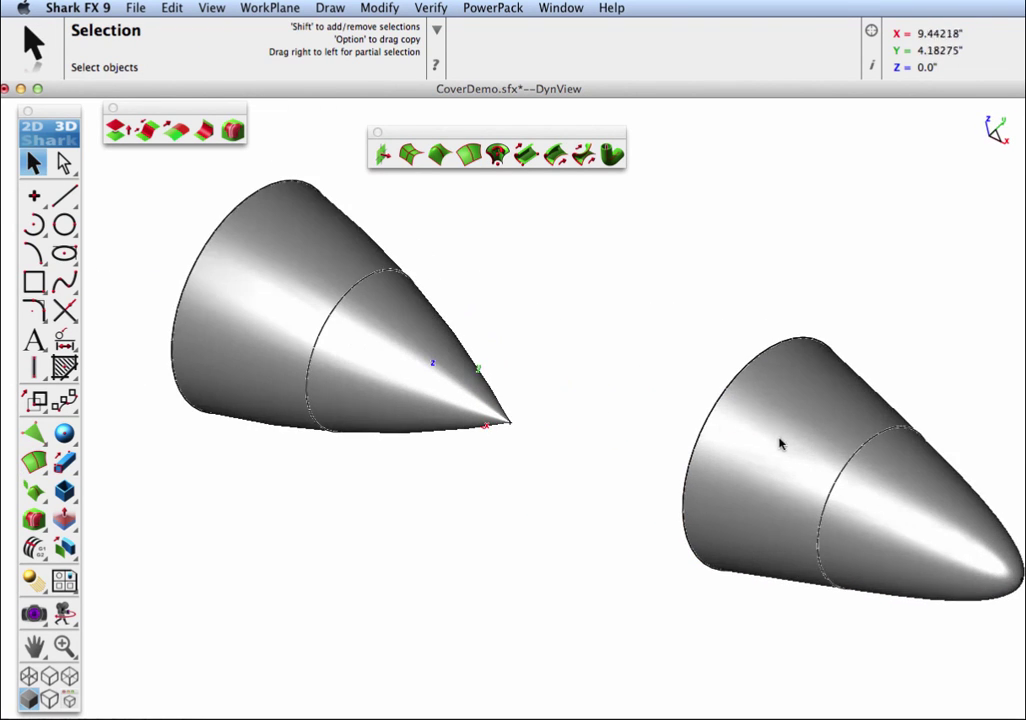
Step: Set U and V iso lines to 11 on the skin and guide cover nose surfaces and compare their line patterns
left_click(254, 270)
left_click(835, 416)
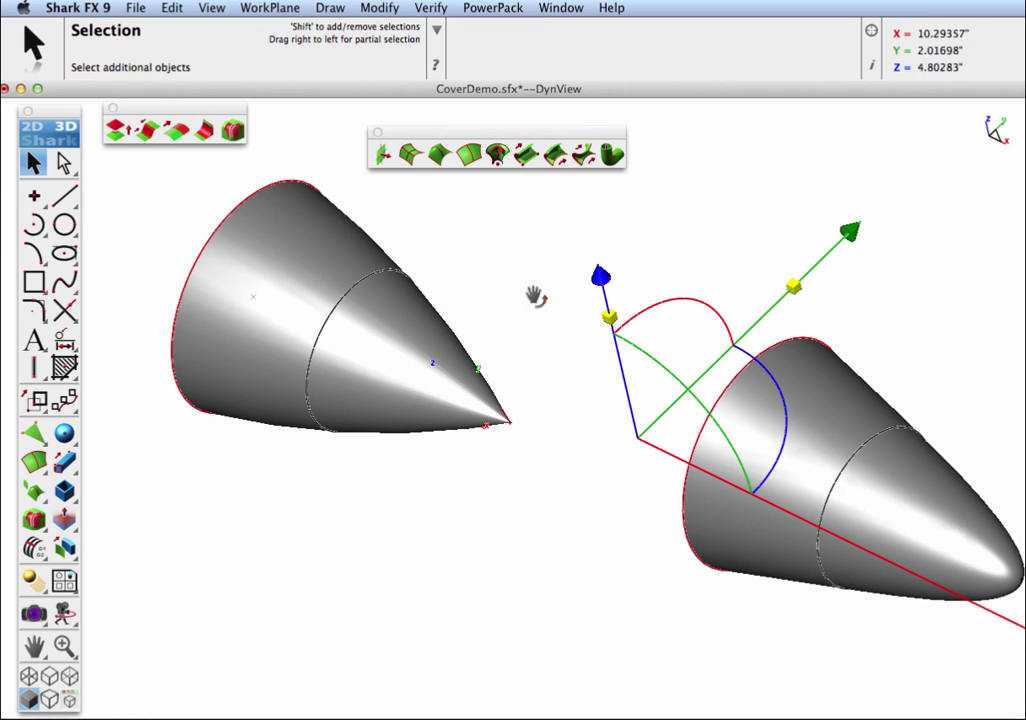
left_click(172, 7)
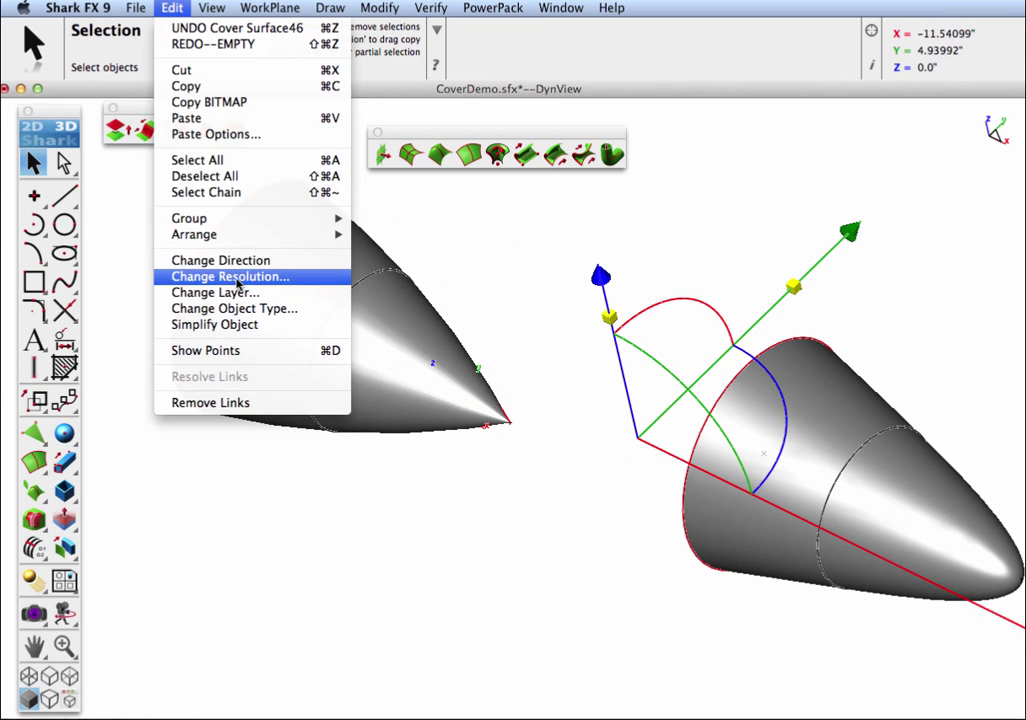
left_click(230, 276)
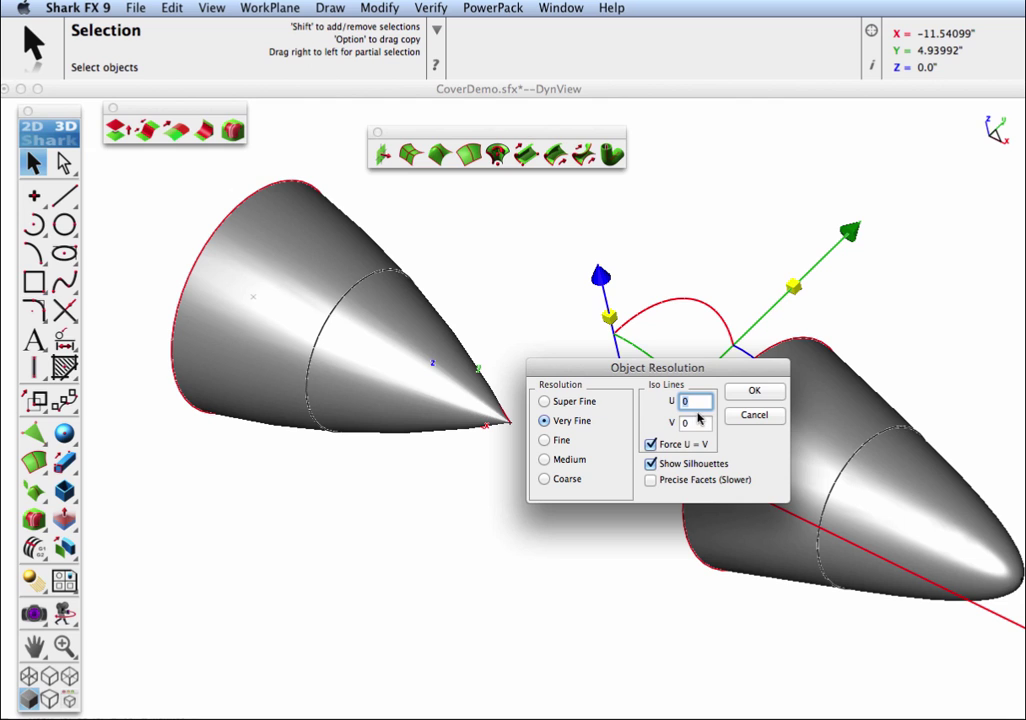
type("11")
left_click(748, 395)
left_click(595, 430)
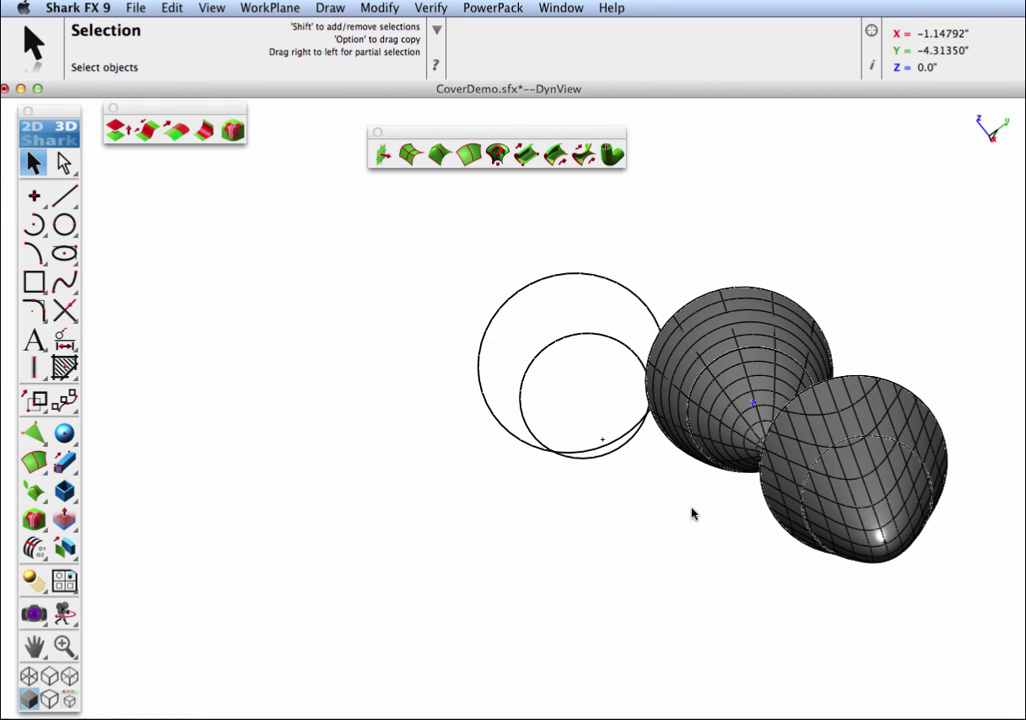
middle_click_drag(707, 517, 798, 490)
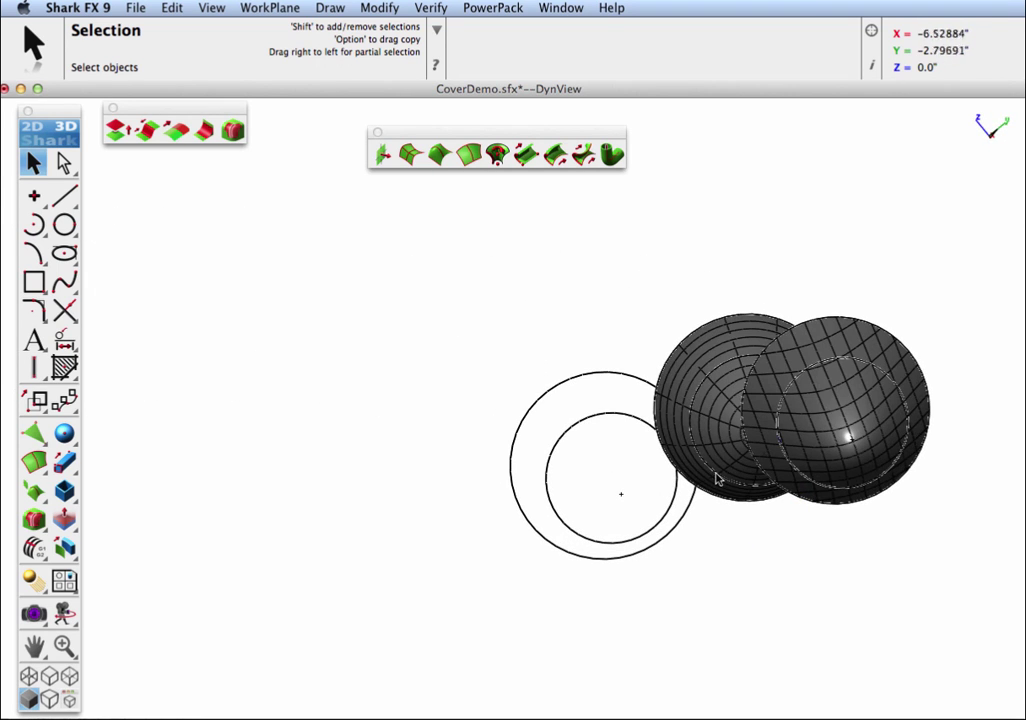
middle_click_drag(716, 480, 815, 524)
scroll(755, 458, "up", 5)
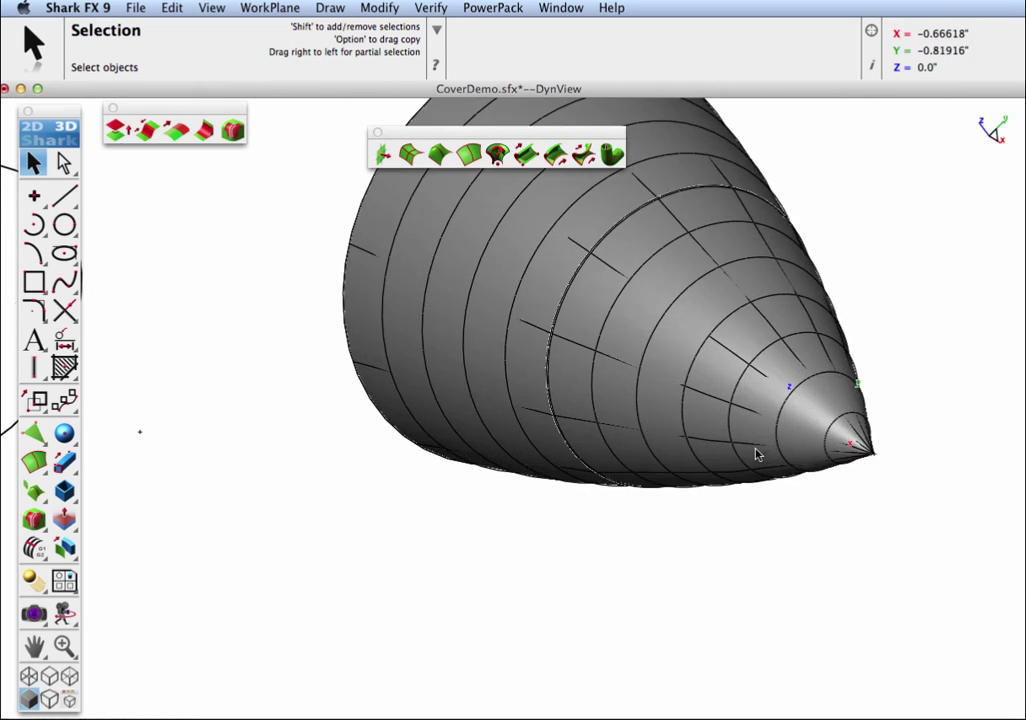
scroll(758, 432, "down", 5)
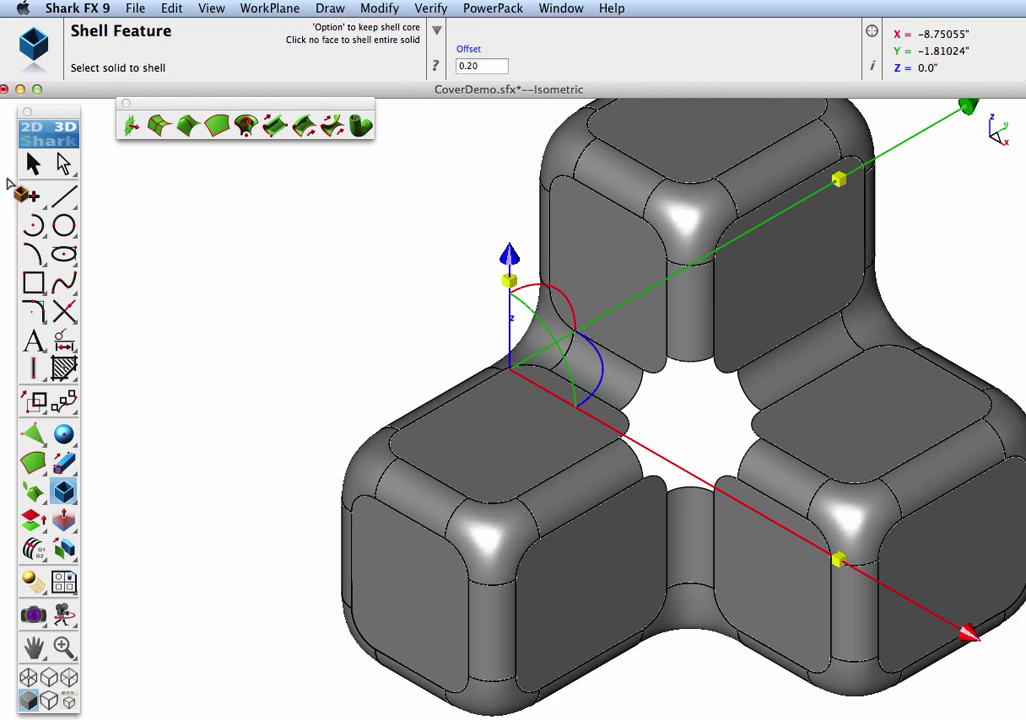
Step: Deselect the rounded cube model and float the offset and tangent cover tool set in place of the surface creation set
left_click(33, 163)
left_click(108, 226)
middle_click_drag(679, 387, 496, 379)
middle_click_drag(700, 549, 676, 515)
scroll(393, 368, "up", 2)
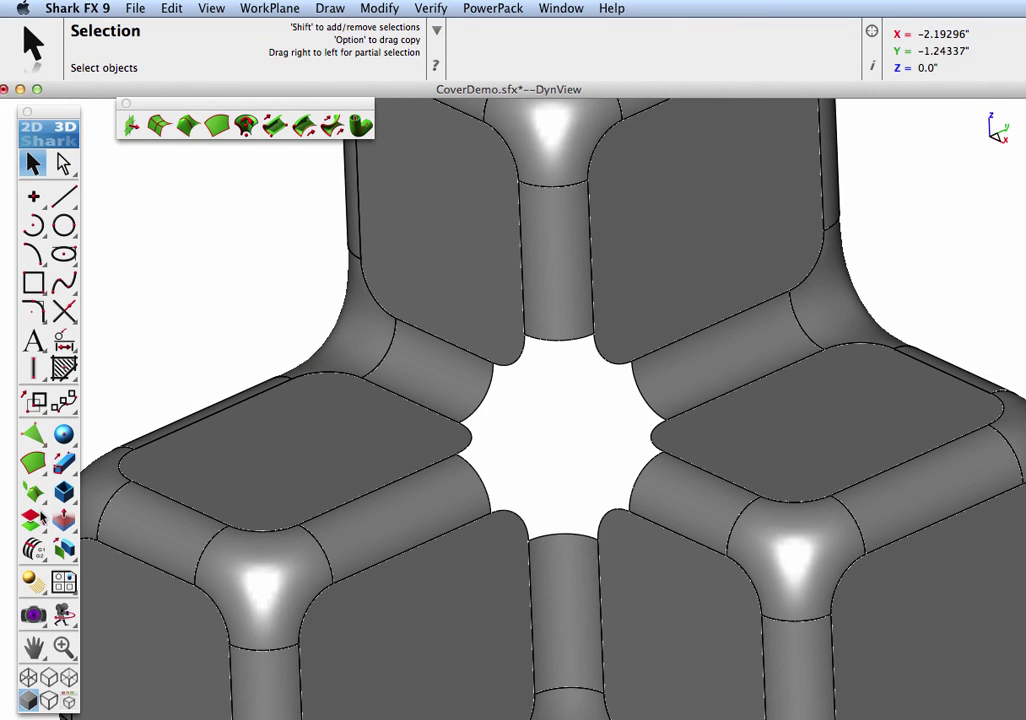
left_click_drag(34, 522, 95, 177)
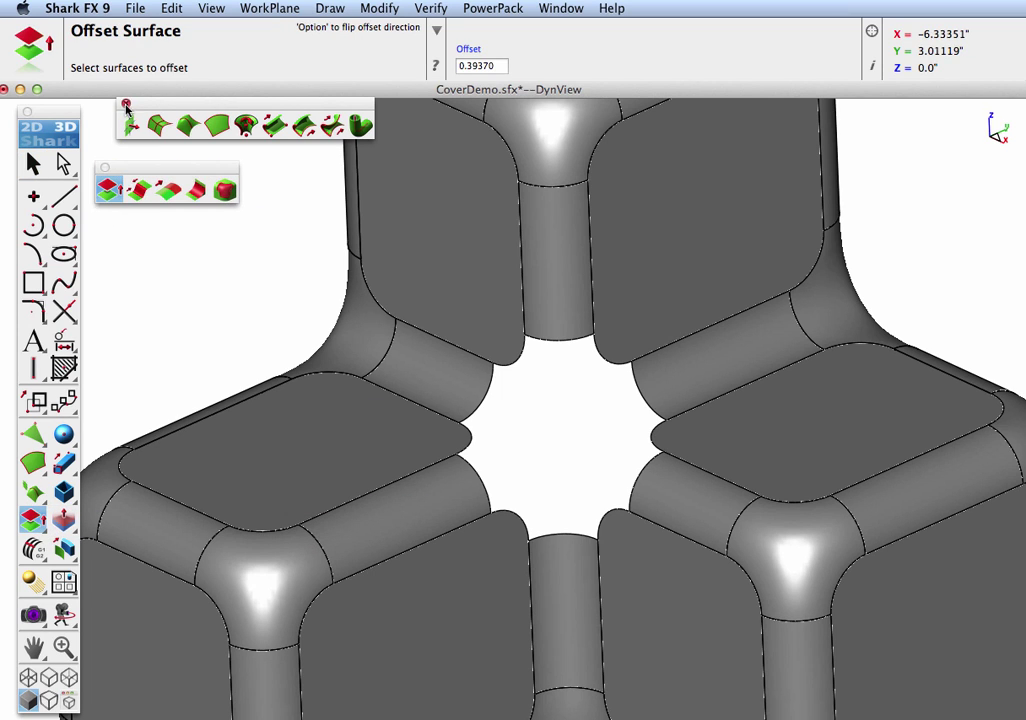
left_click(126, 104)
left_click_drag(175, 166, 180, 130)
Step: Create a Tangent Cover Surface closing the star-shaped hole between the blended cubes, using all its boundary edges
left_click(180, 131)
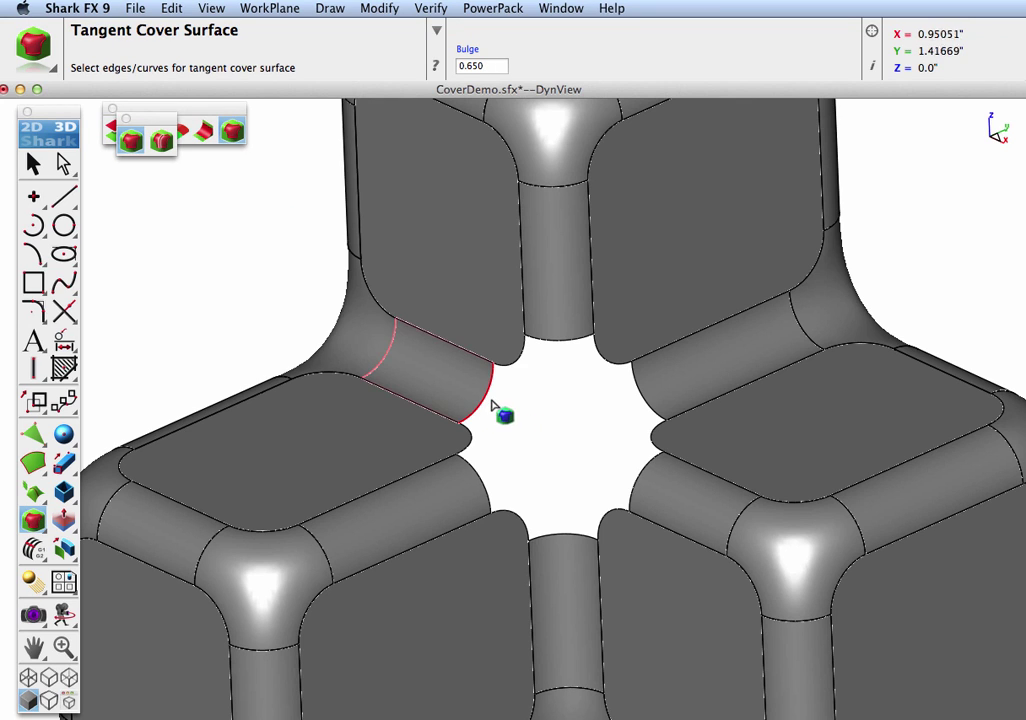
left_click(535, 362)
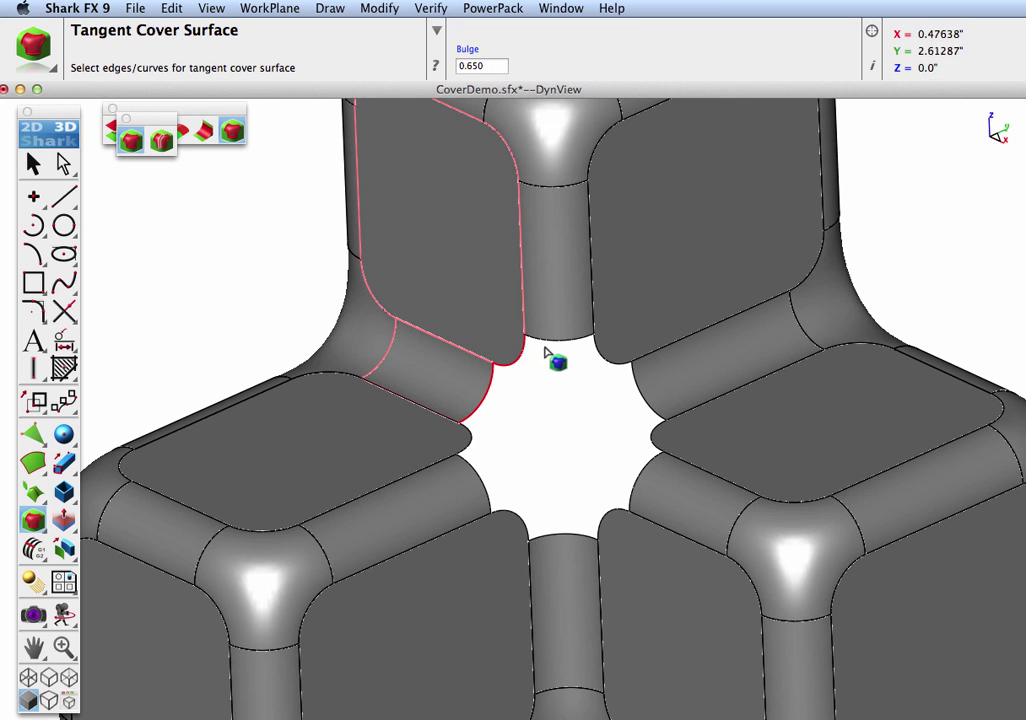
left_click(612, 364)
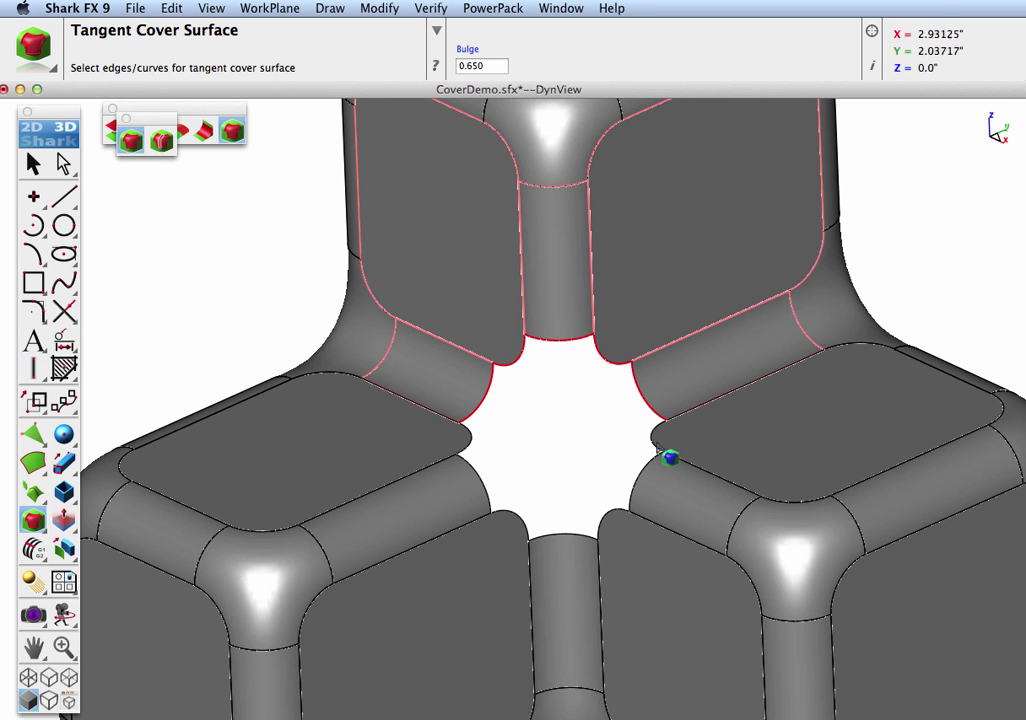
left_click(641, 489)
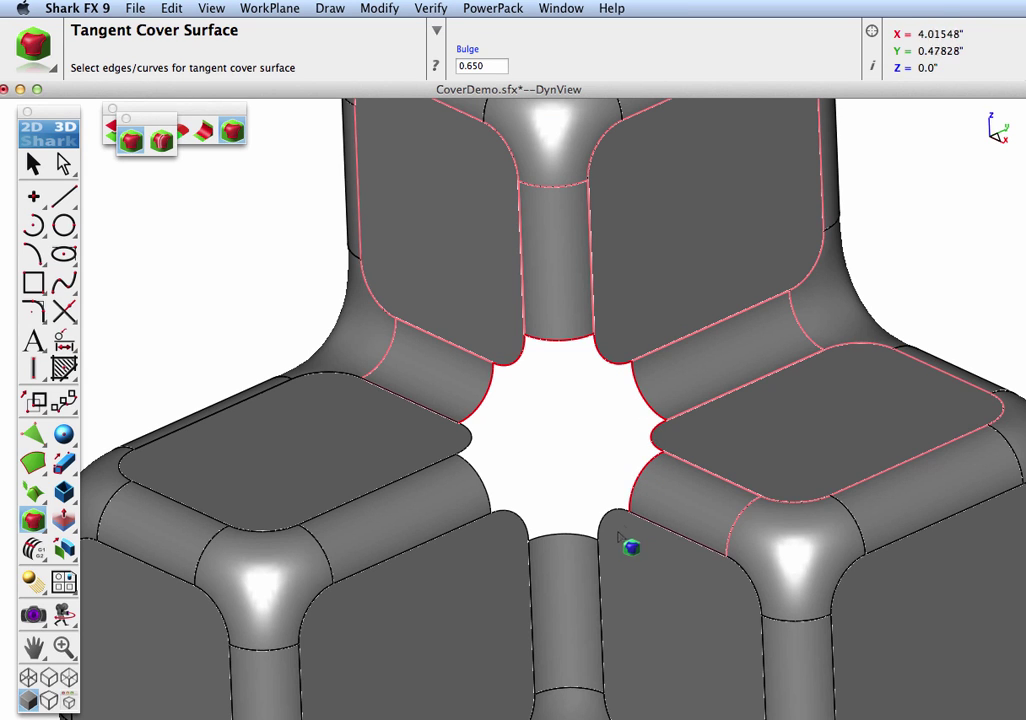
left_click(576, 544)
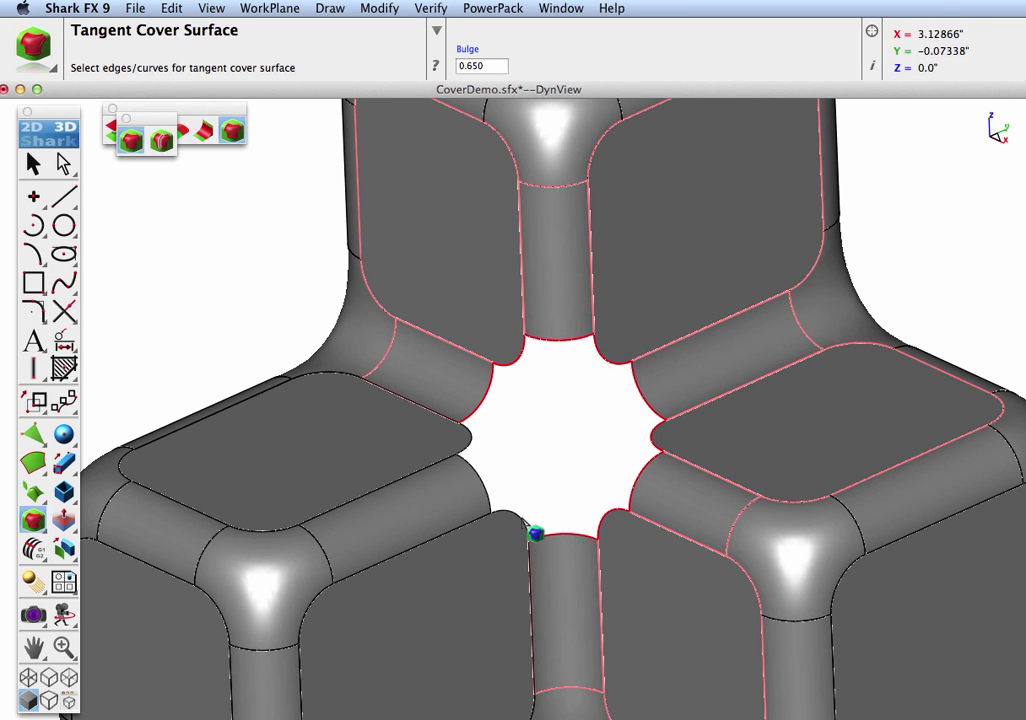
left_click(490, 488)
left_click(494, 494)
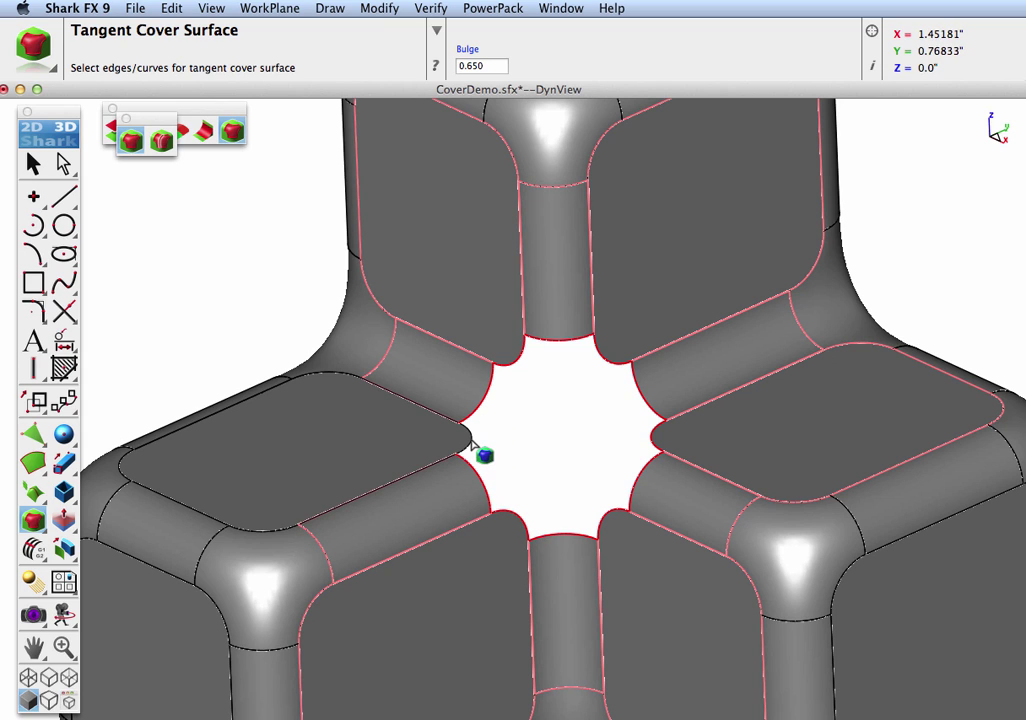
left_click(485, 451)
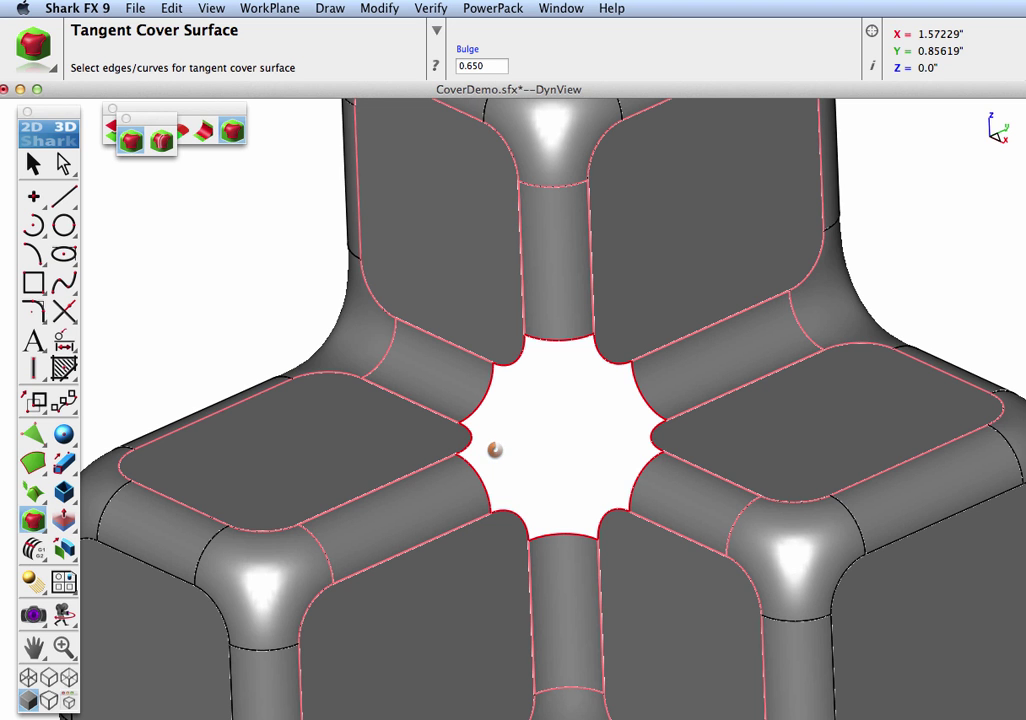
middle_click_drag(447, 460, 460, 484)
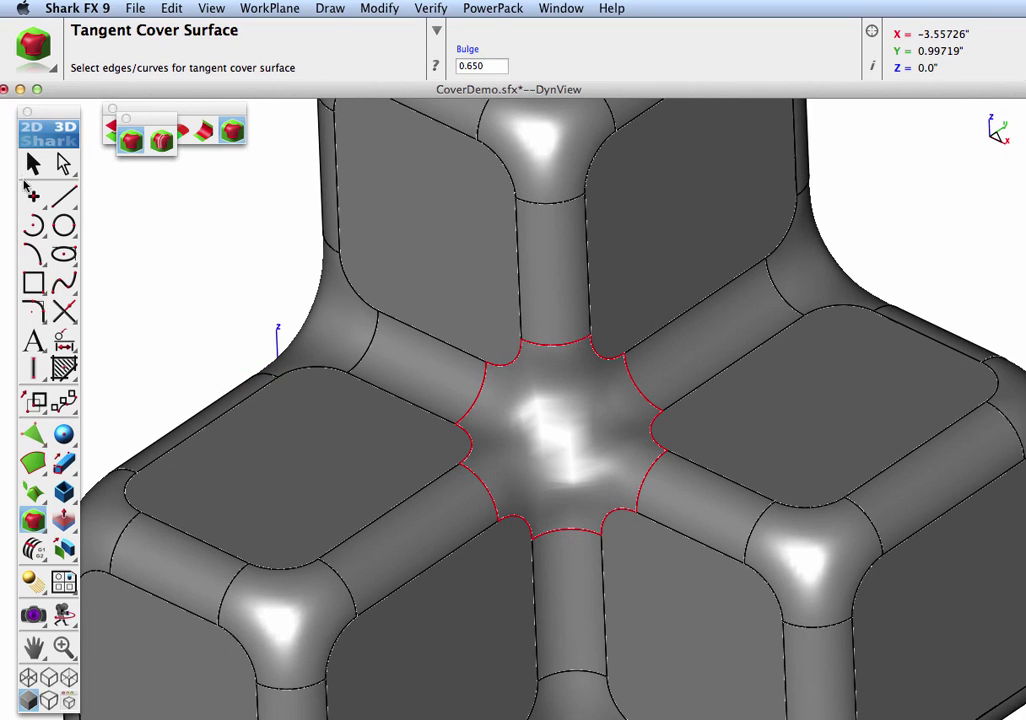
Step: Apply the Zebra Thin Vert.bmp surface analysis to the whole model and examine stripe continuity around the new cover surface
left_click(33, 163)
key("super+a")
left_click(432, 8)
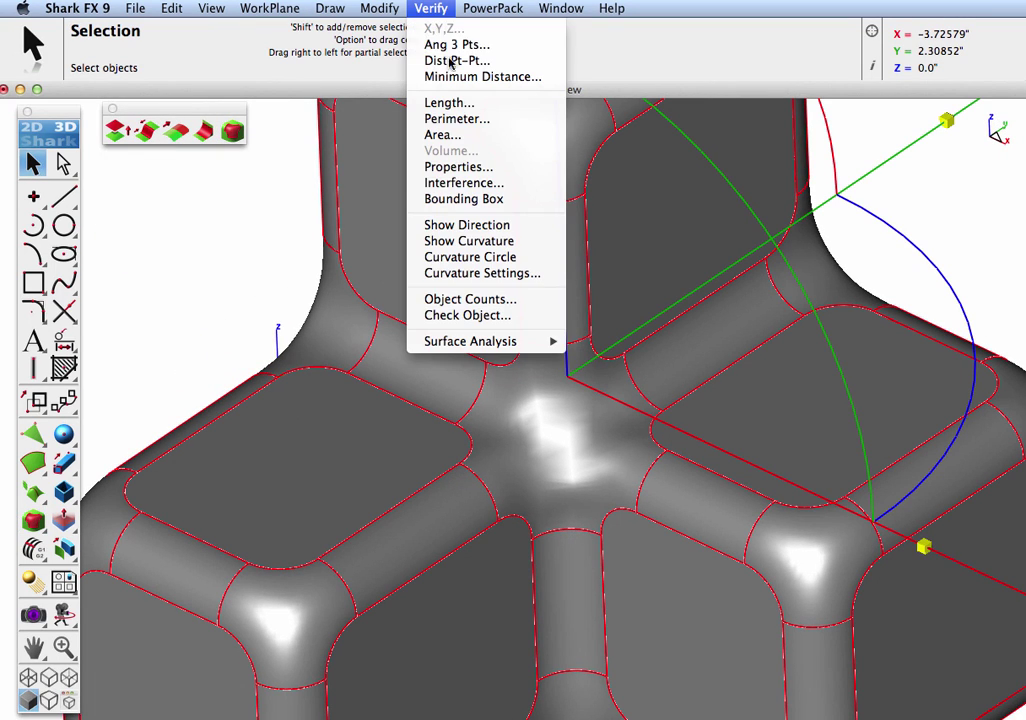
mouse_move(500, 341)
mouse_move(632, 373)
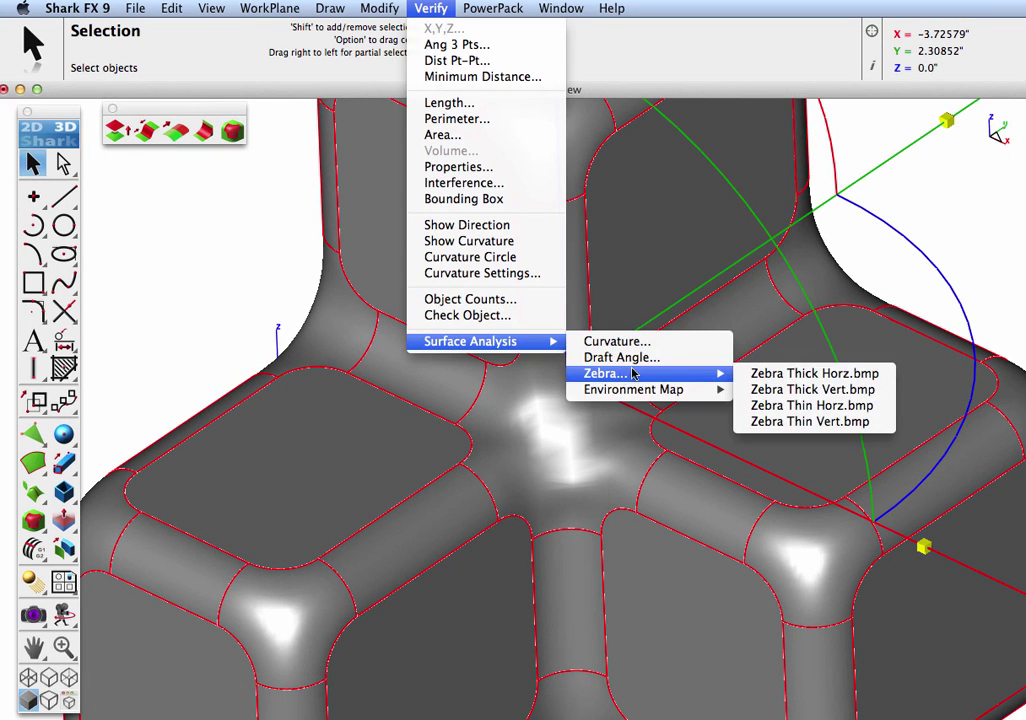
left_click(850, 421)
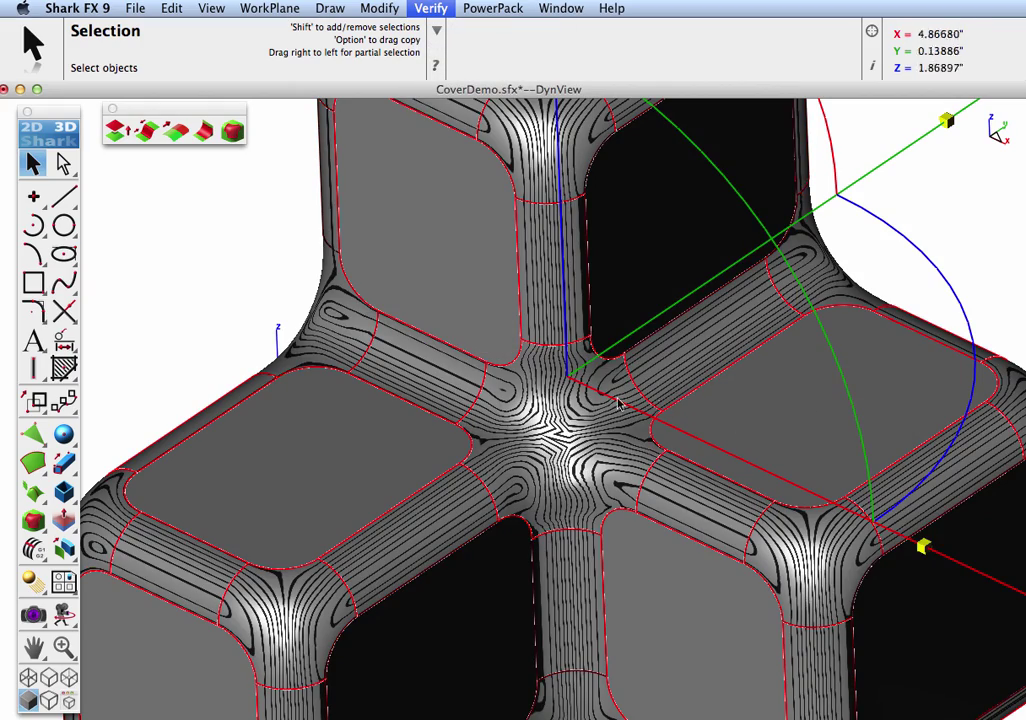
scroll(451, 412, "up", 6)
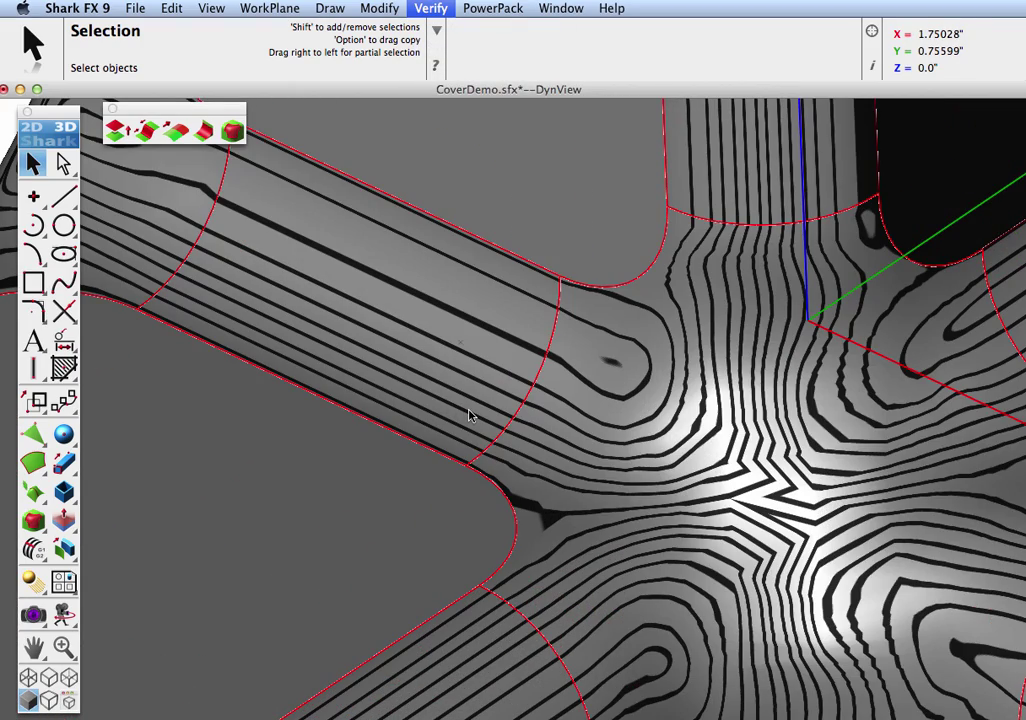
scroll(470, 415, "down", 5)
middle_click_drag(691, 474, 672, 443)
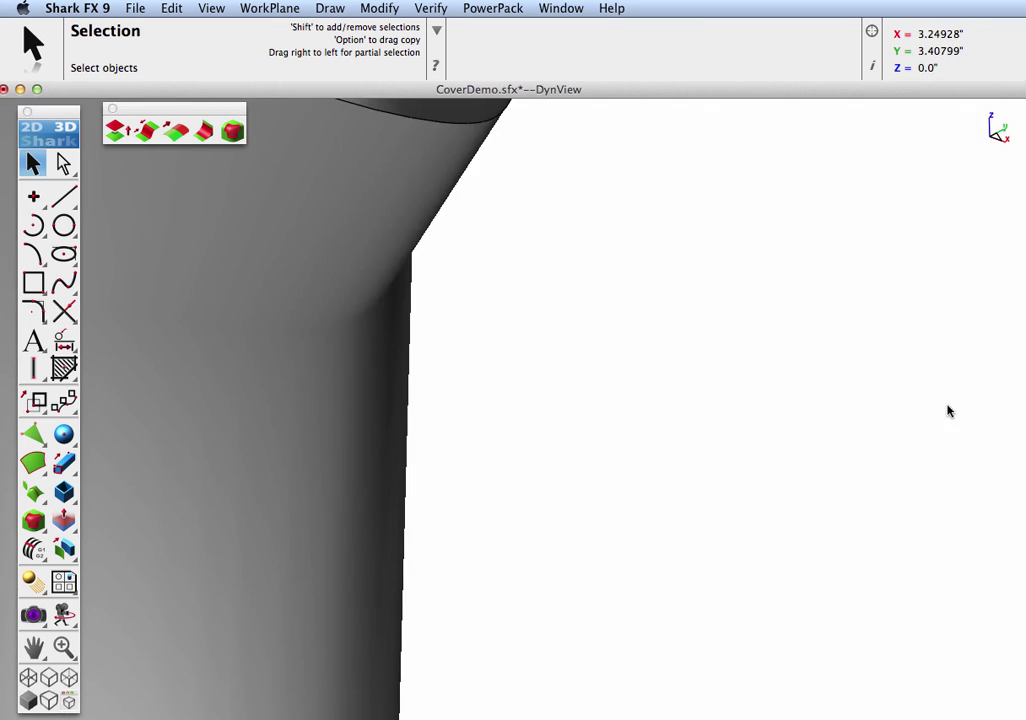
Step: Cap the open upper end of the tubular surface with a Tangent Cover Surface along its rim edge
key("super+f")
mouse_move(645, 412)
middle_mouse_down()
mouse_move(689, 340)
mouse_move(662, 403)
middle_mouse_up()
middle_click_drag(536, 256, 527, 367, "shift")
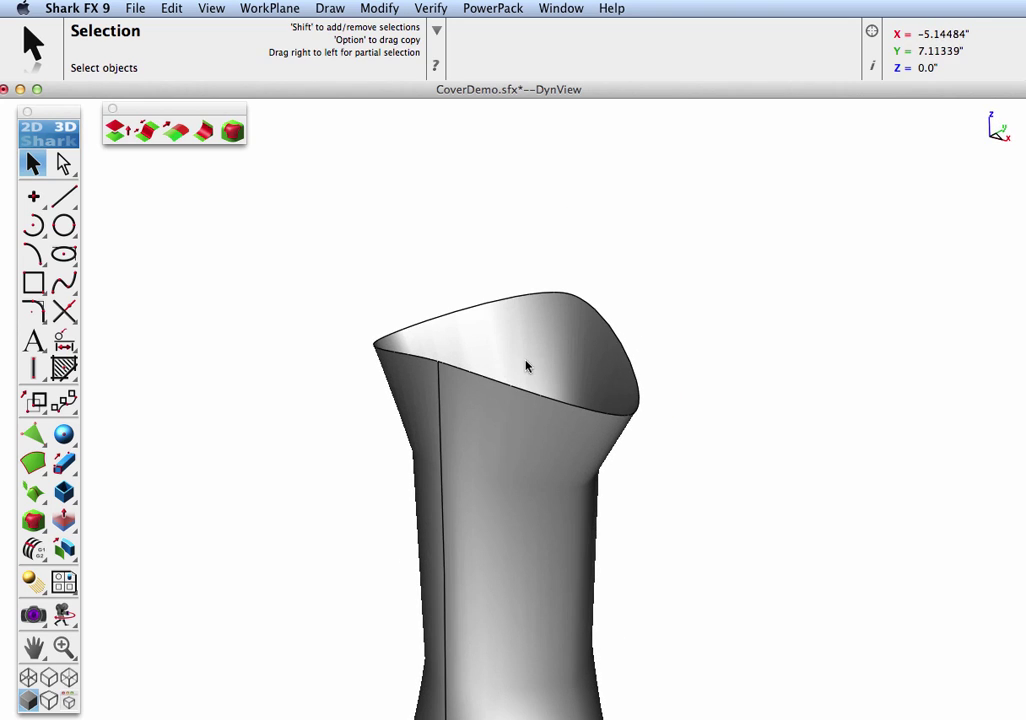
left_click(231, 131)
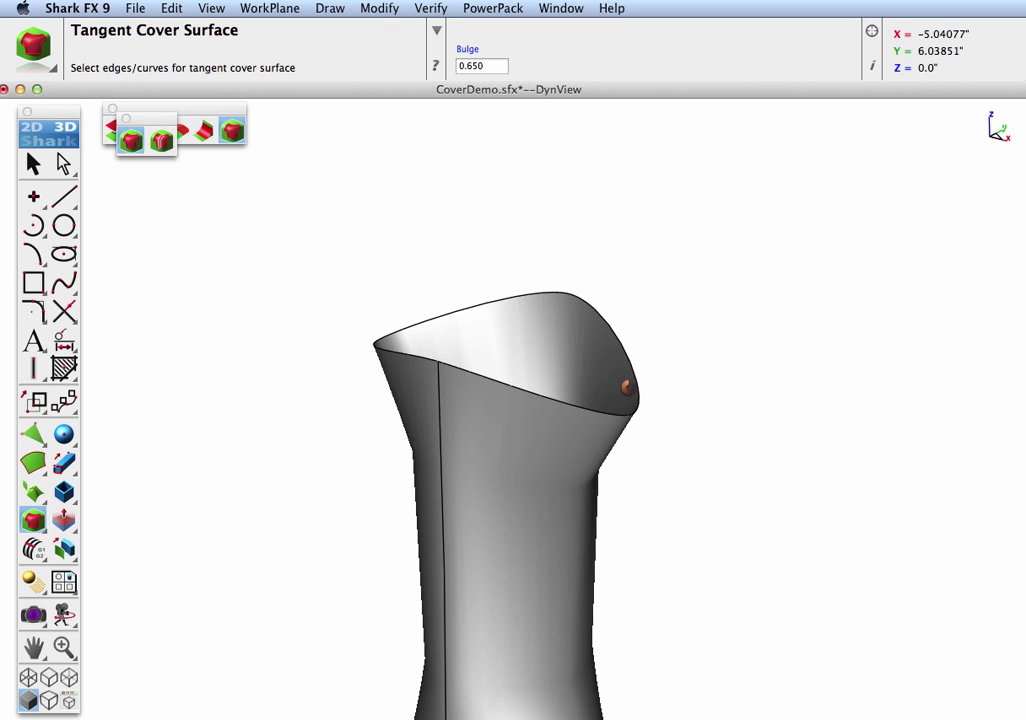
left_click(627, 386)
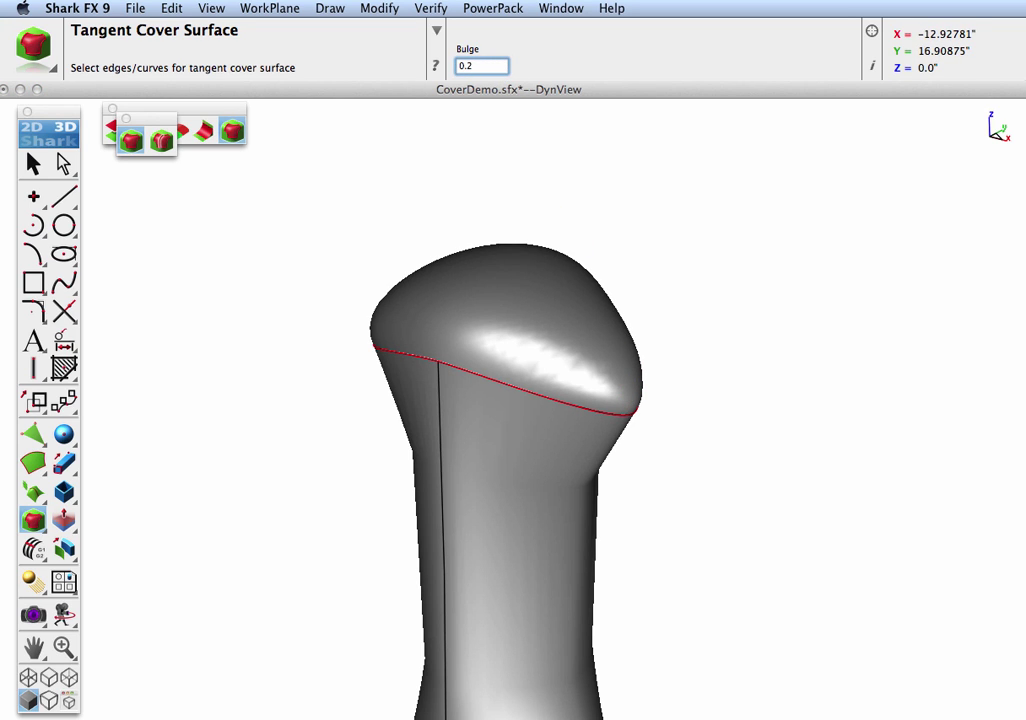
Step: Try bulge values of 0.2 and 0.1 on the tube's cap surface, finishing with a bulge of 0.9
key("Return")
left_click(503, 65)
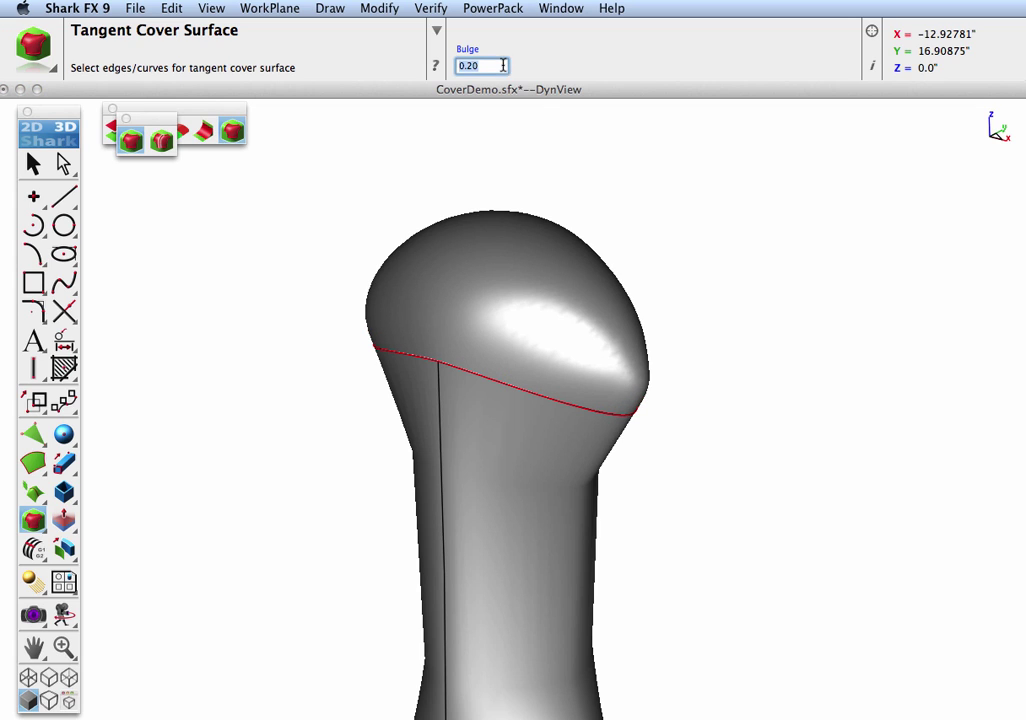
key("BackSpace")
key("BackSpace")
type("1")
key("Return")
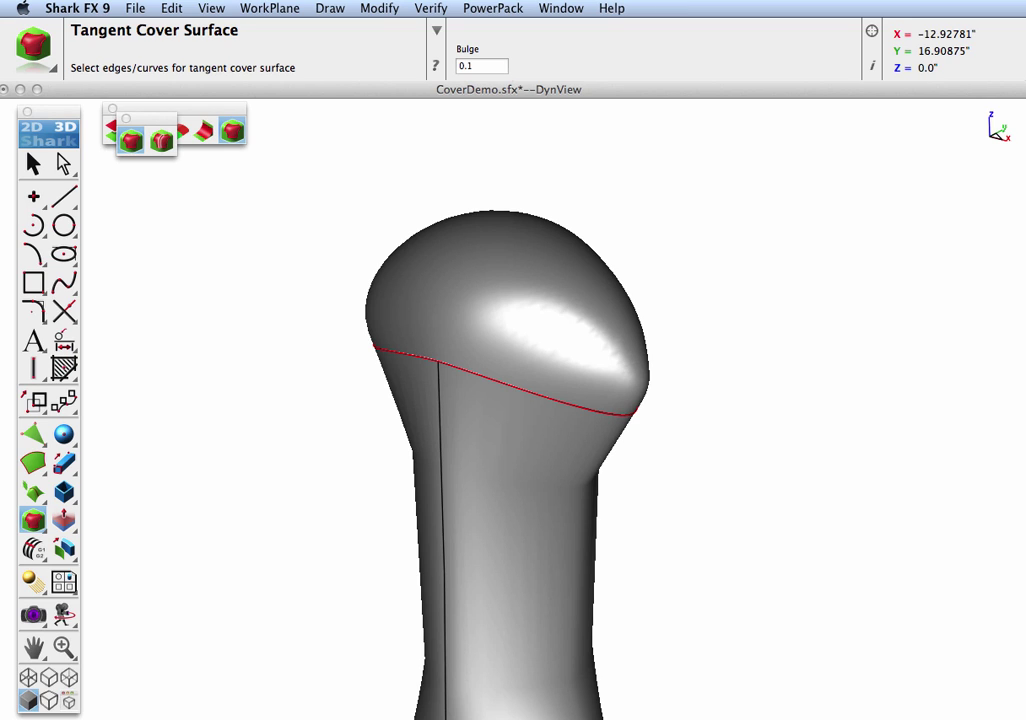
left_click(495, 66)
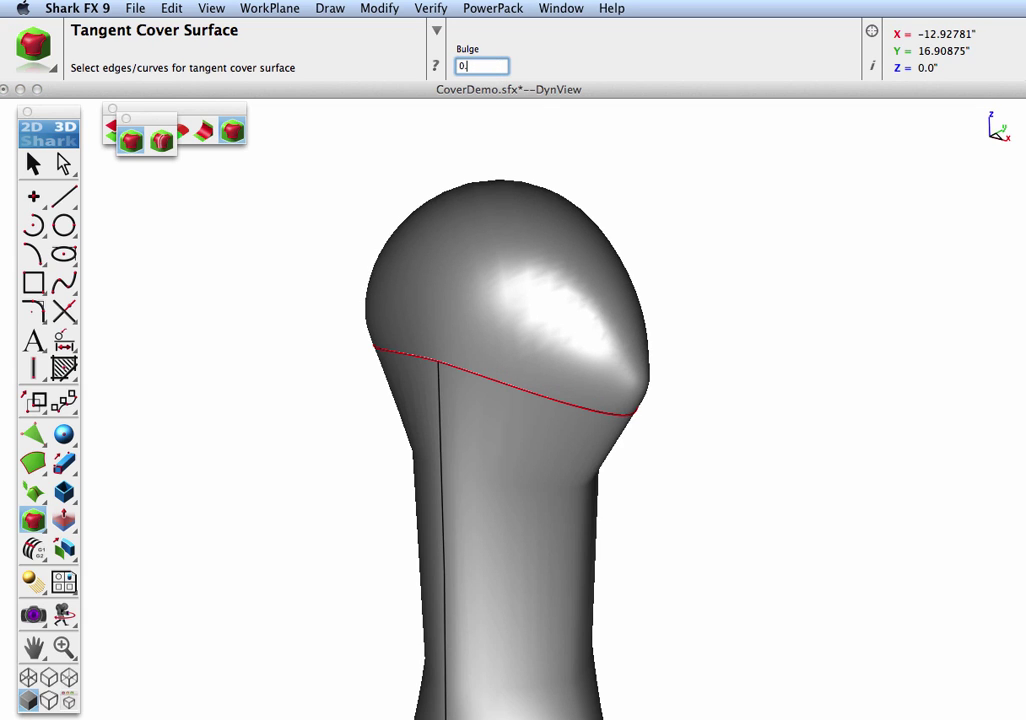
key("Return")
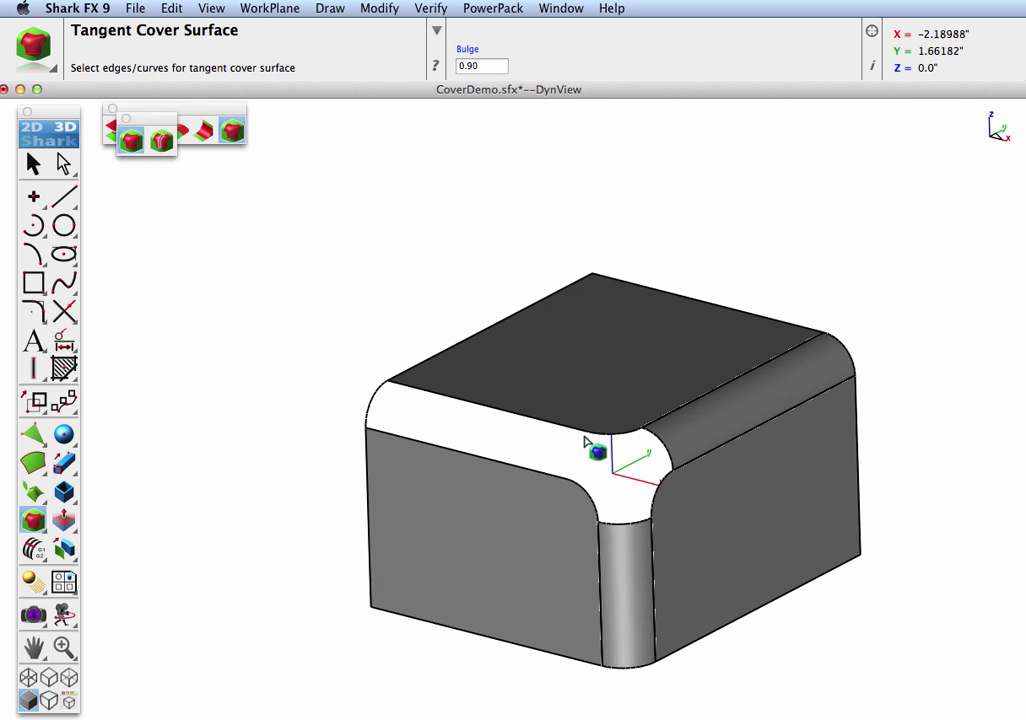
Step: Create a Tangent Cover Surface across the open edge strip and corner of the box, using all the gap's boundary edges
scroll(585, 441, "up", 1)
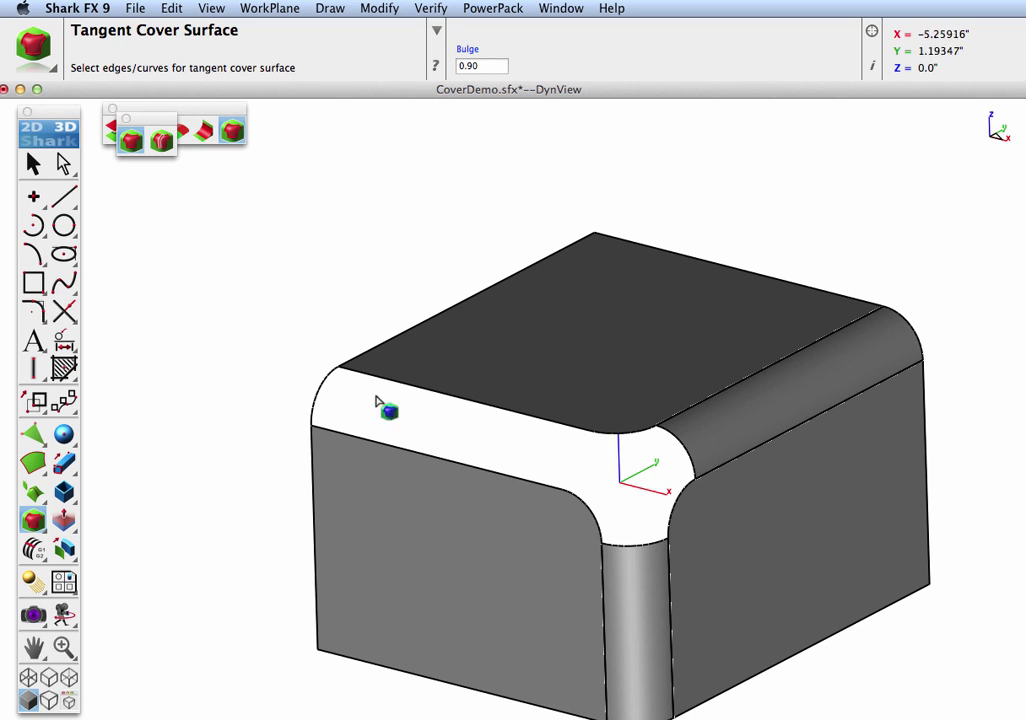
left_click(320, 400)
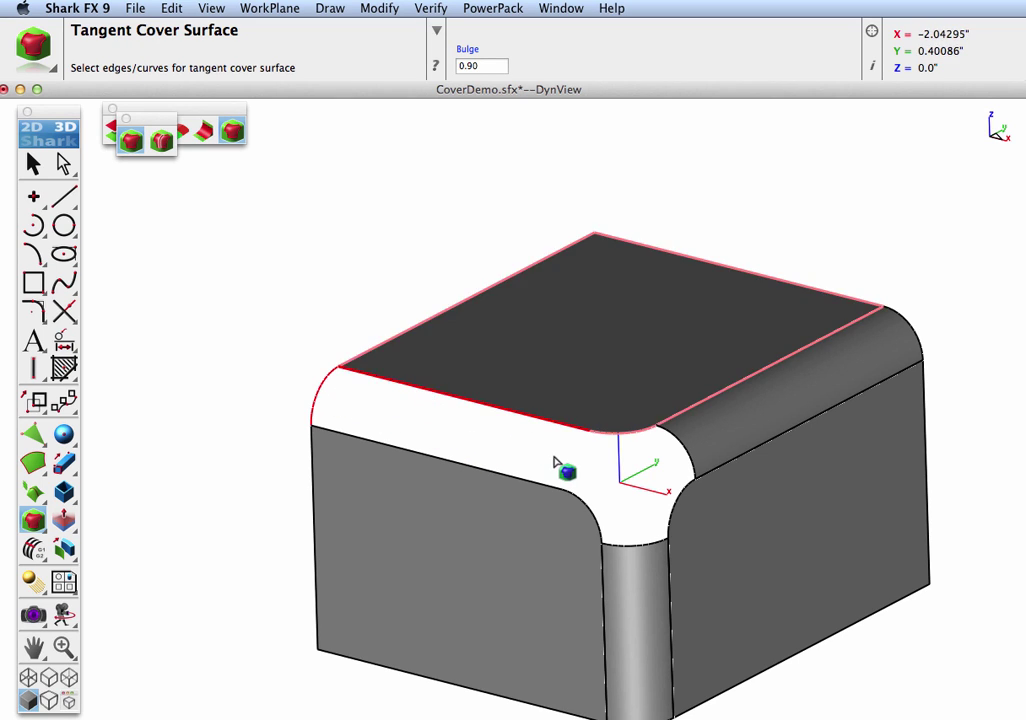
left_click(615, 434)
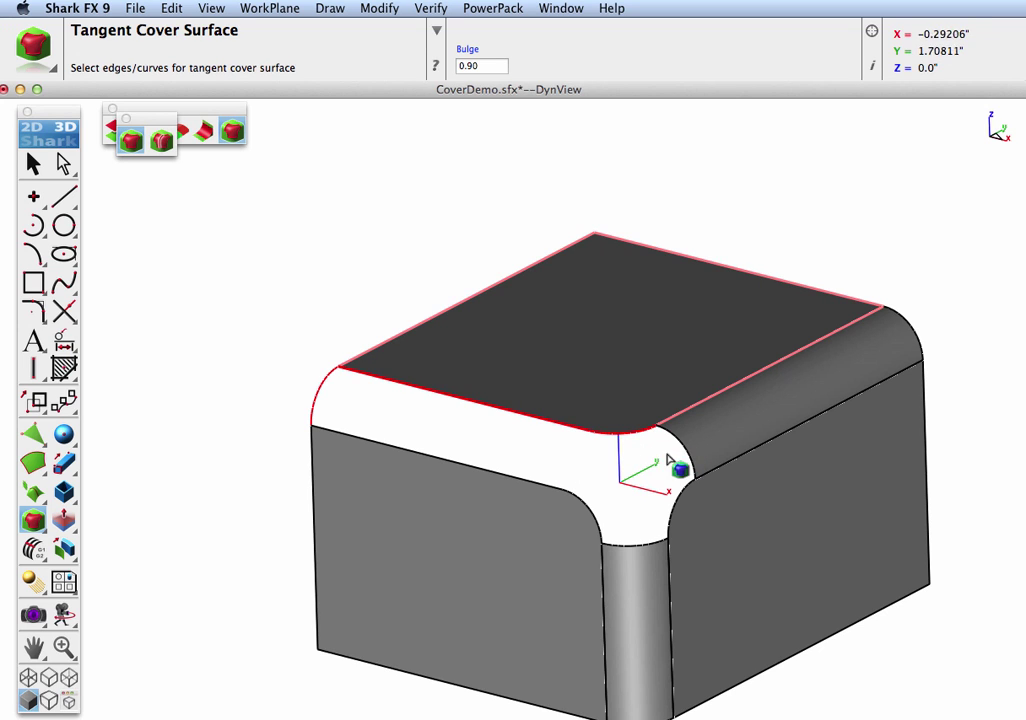
left_click(688, 454)
left_click(678, 500)
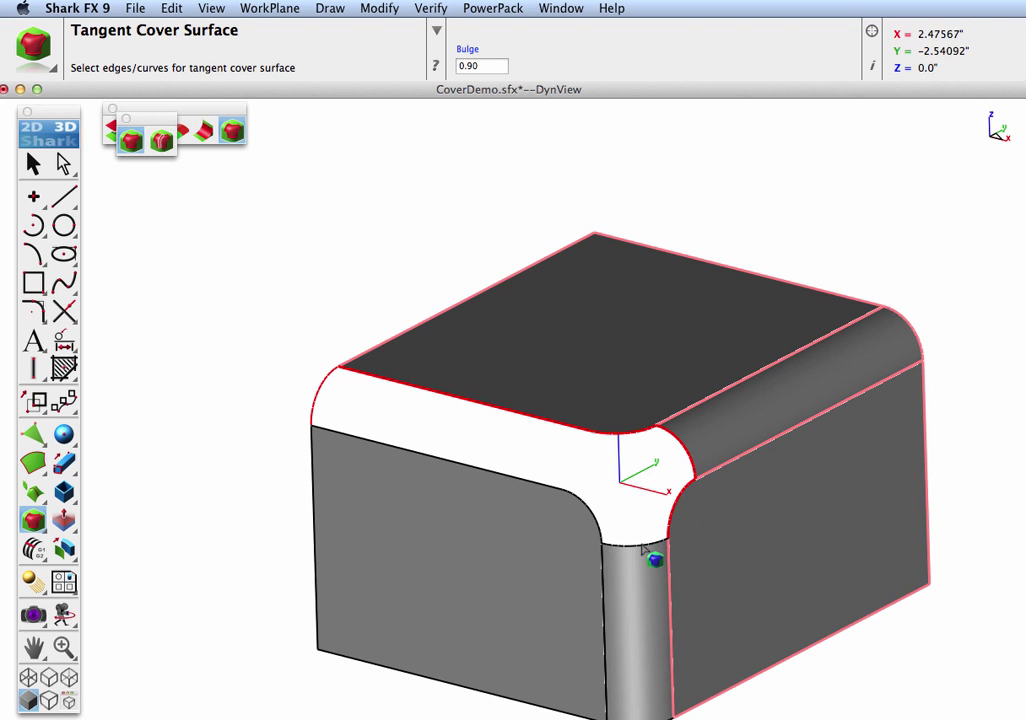
left_click(599, 531)
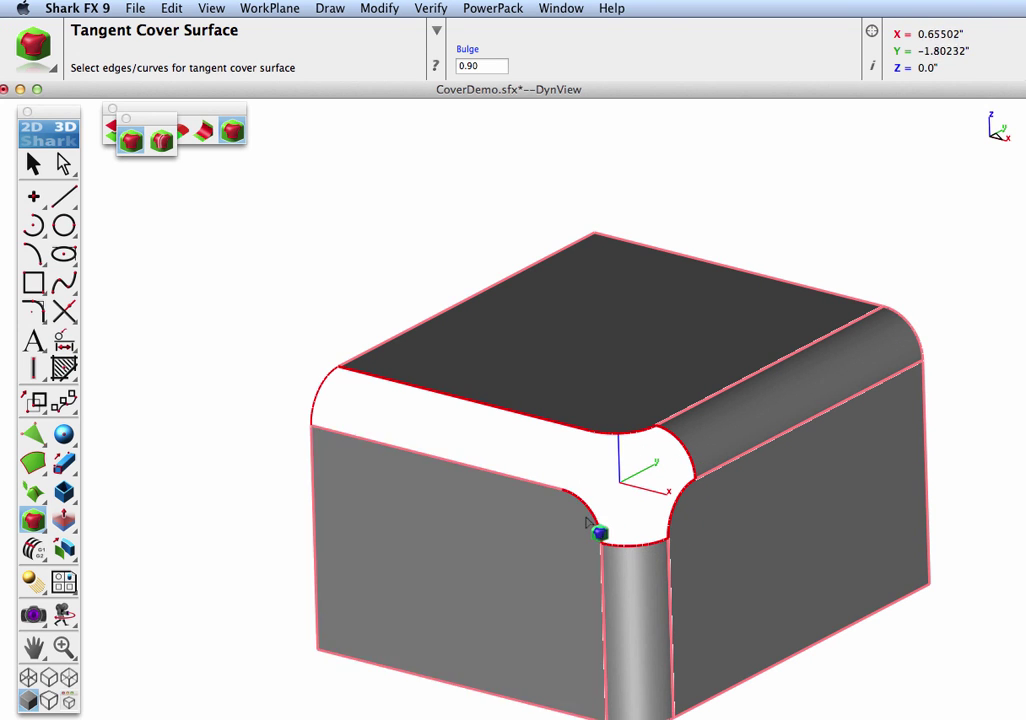
left_click(518, 481)
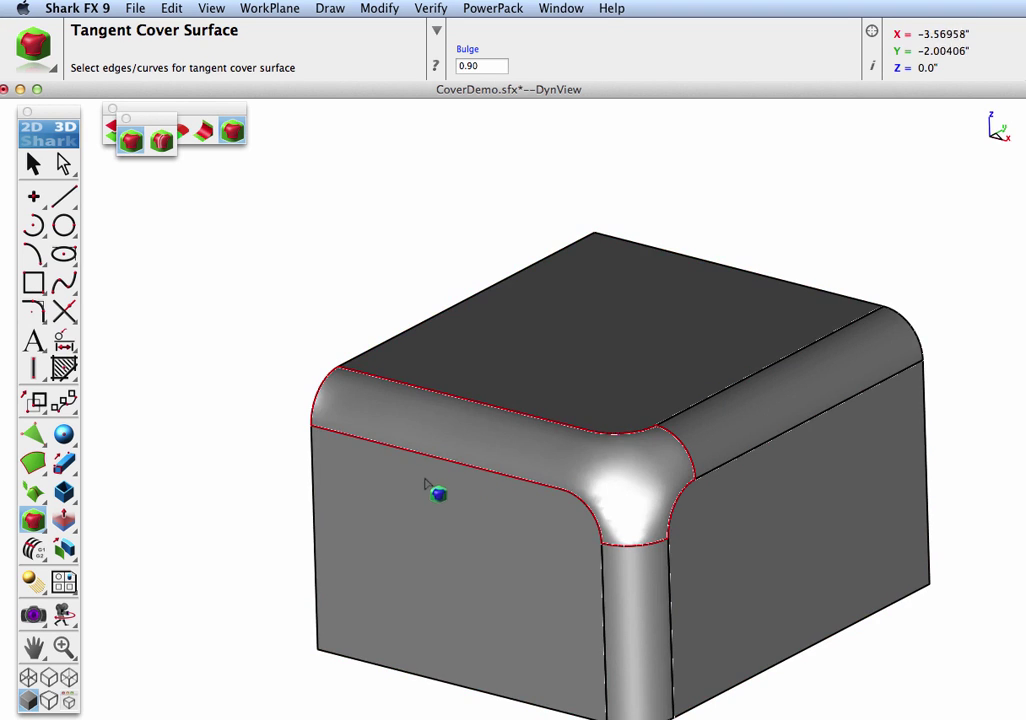
Step: Set the bulge of the box's corner cover surface to 0.5
middle_click_drag(436, 492, 449, 435)
left_click(485, 66)
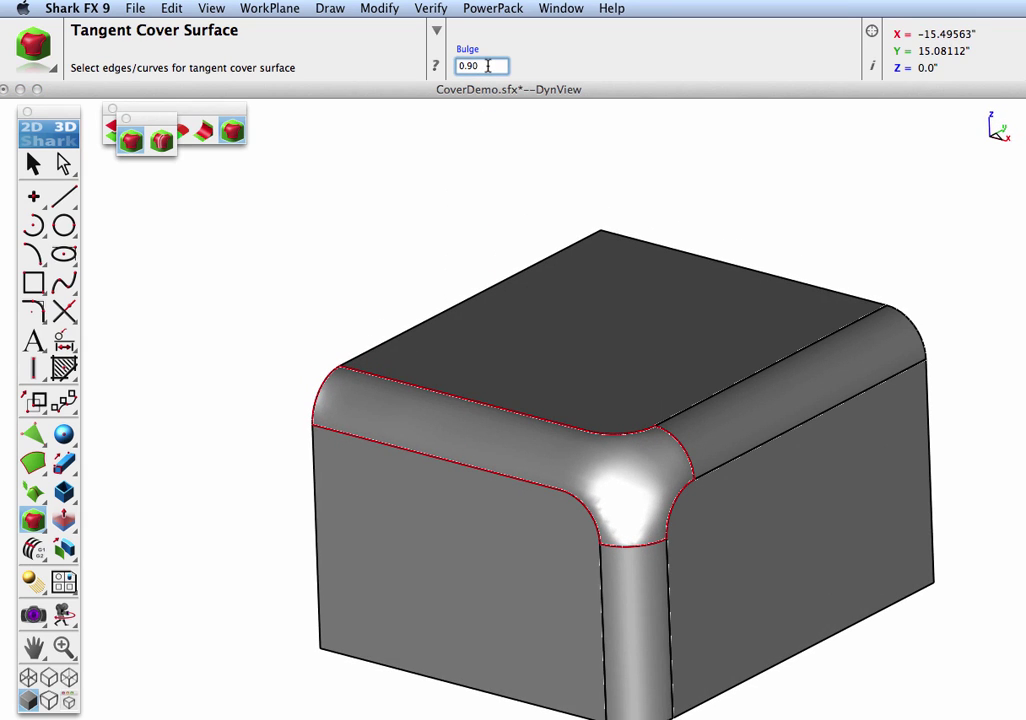
key("BackSpace")
key("Return")
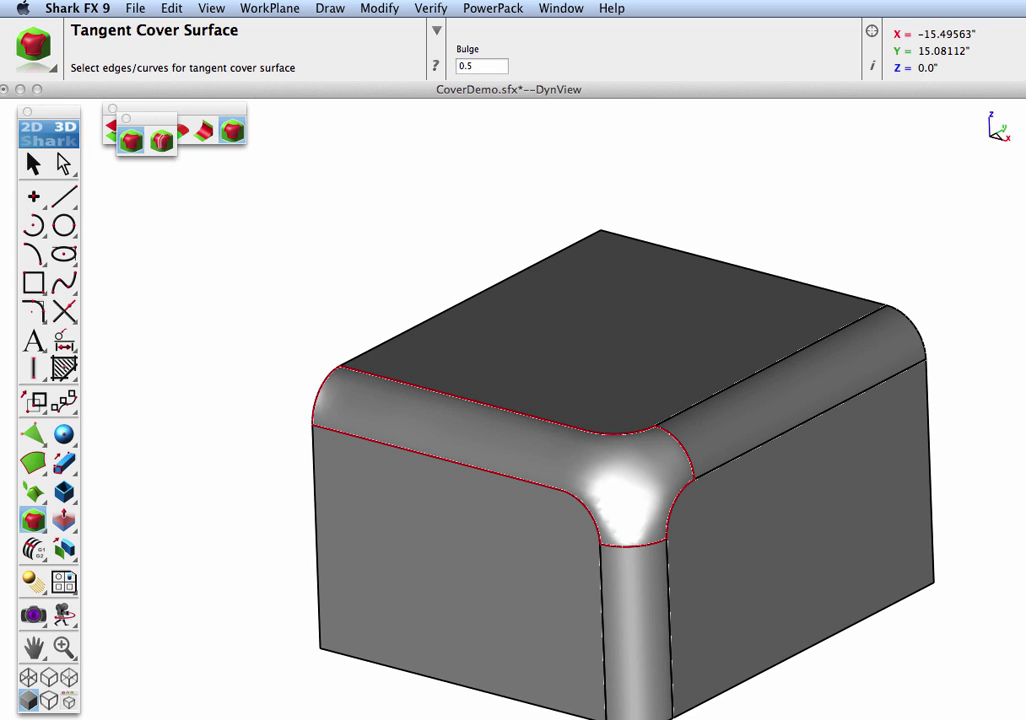